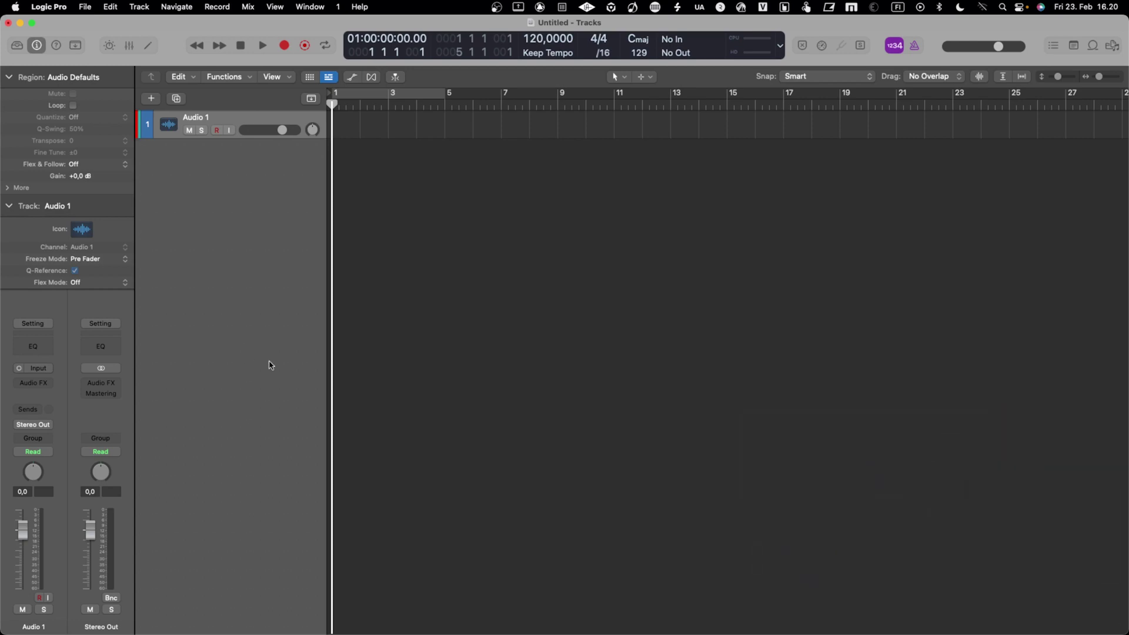
# Step: Show the mixer and set the Audio 1 channel's input to Input 23 (Moog minimoog D)
pyautogui.click(129, 46)
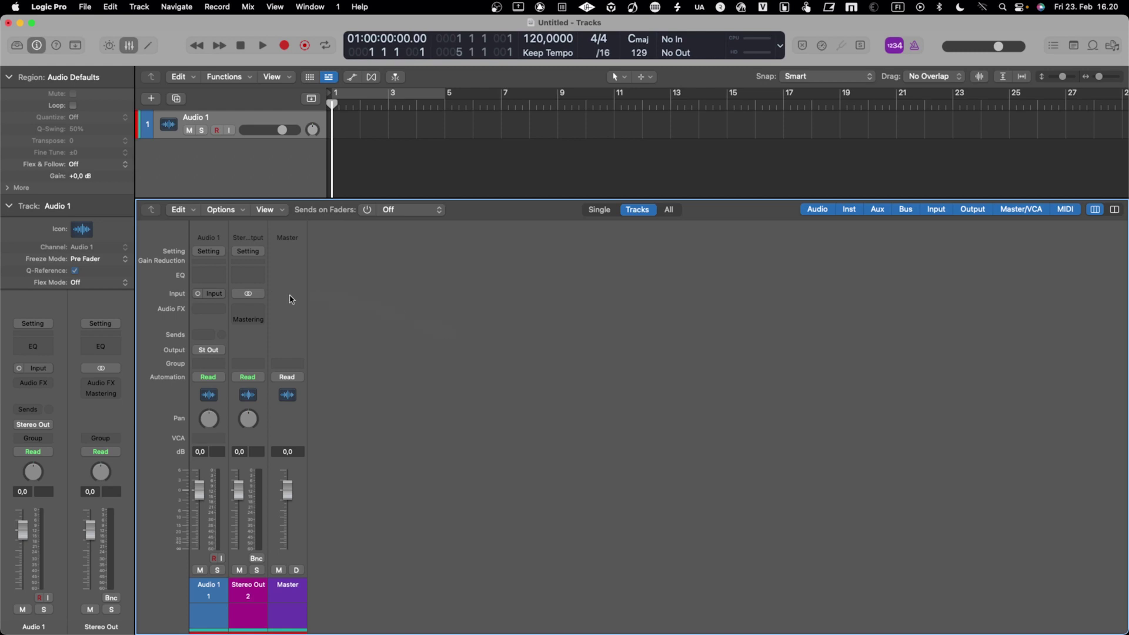
pyautogui.click(211, 294)
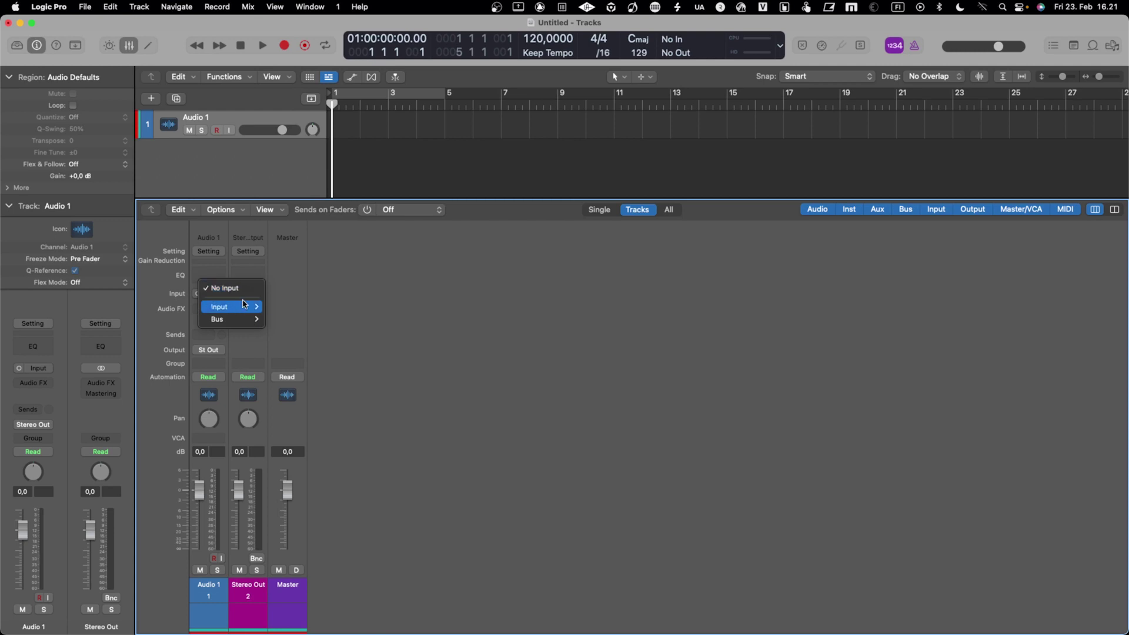
pyautogui.moveTo(245, 307)
pyautogui.click(316, 285)
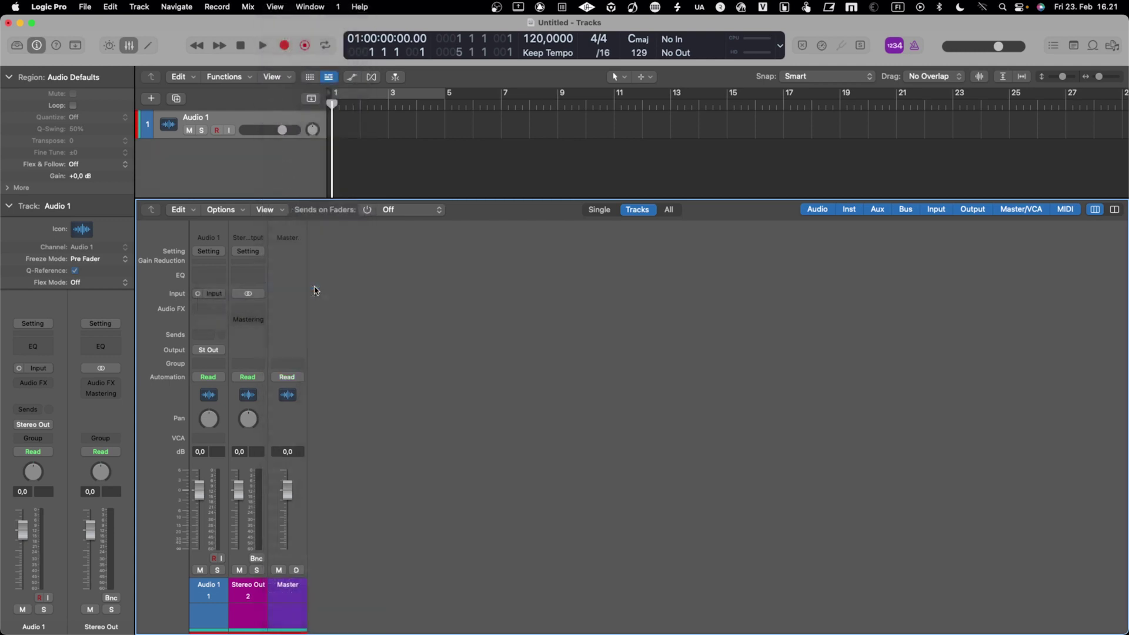
# Step: Reset the Audio 1 channel to No Input and switch its format to stereo
pyautogui.click(213, 296)
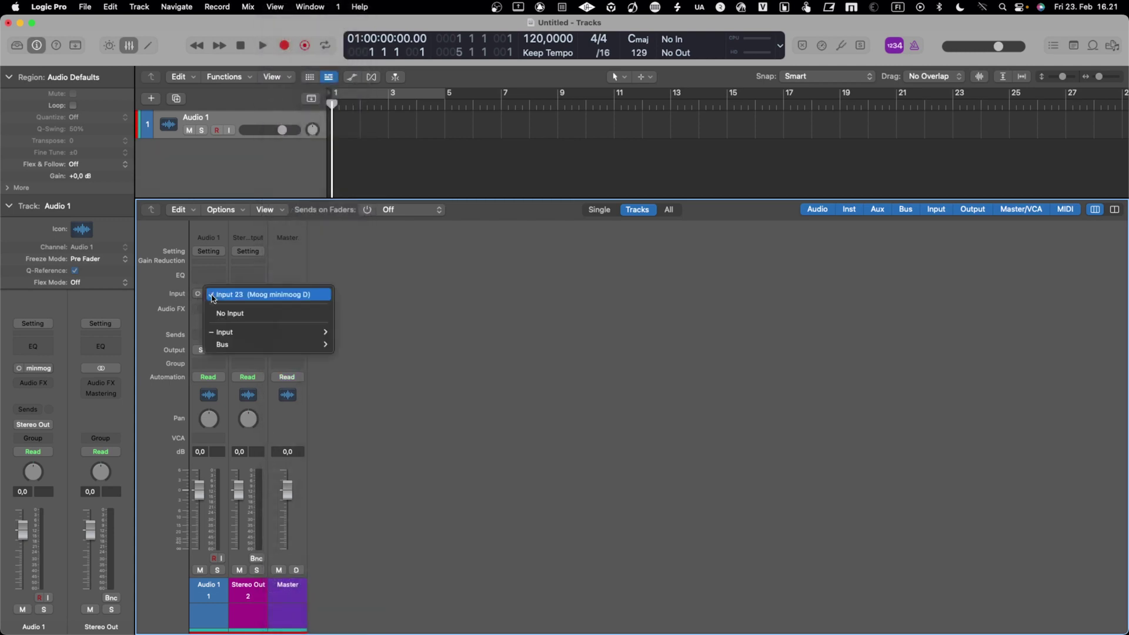
pyautogui.click(215, 313)
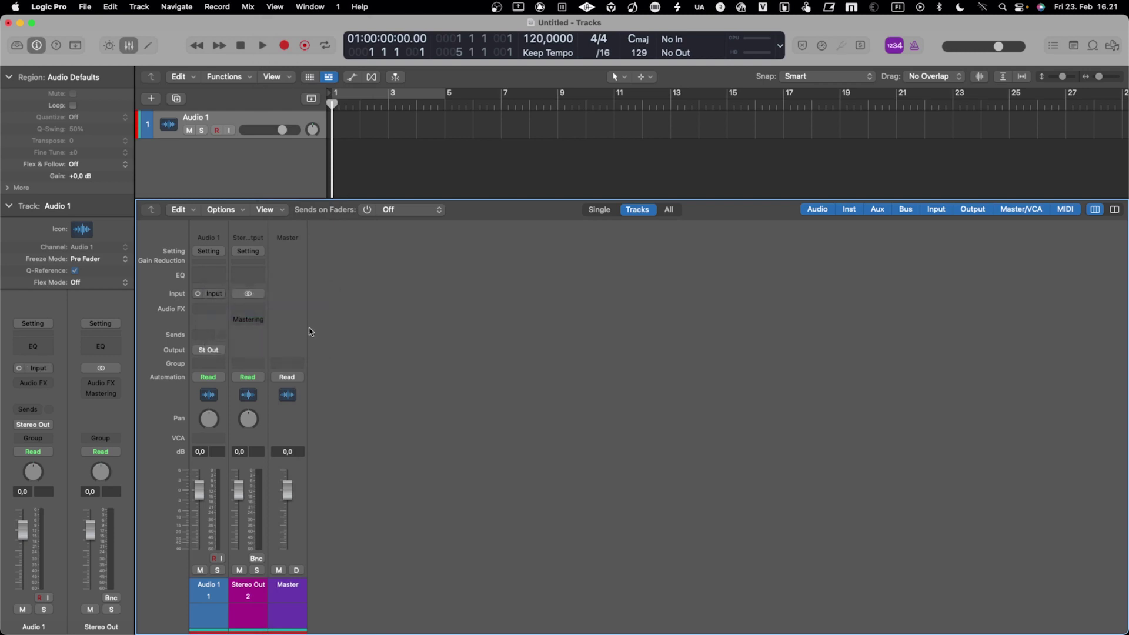
pyautogui.click(196, 294)
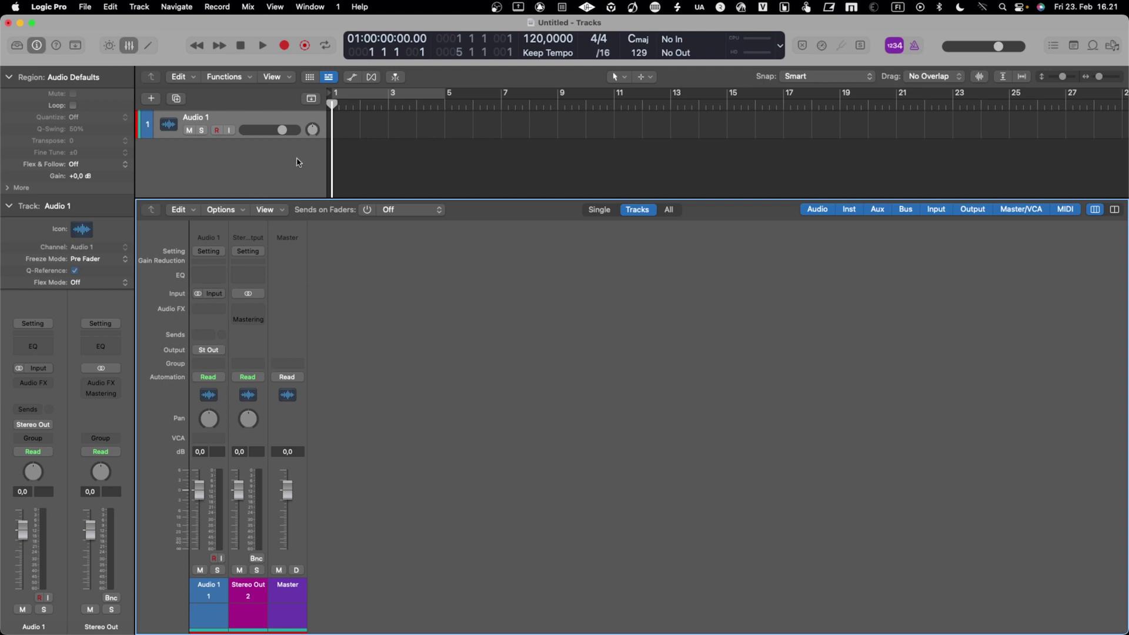
pyautogui.click(206, 352)
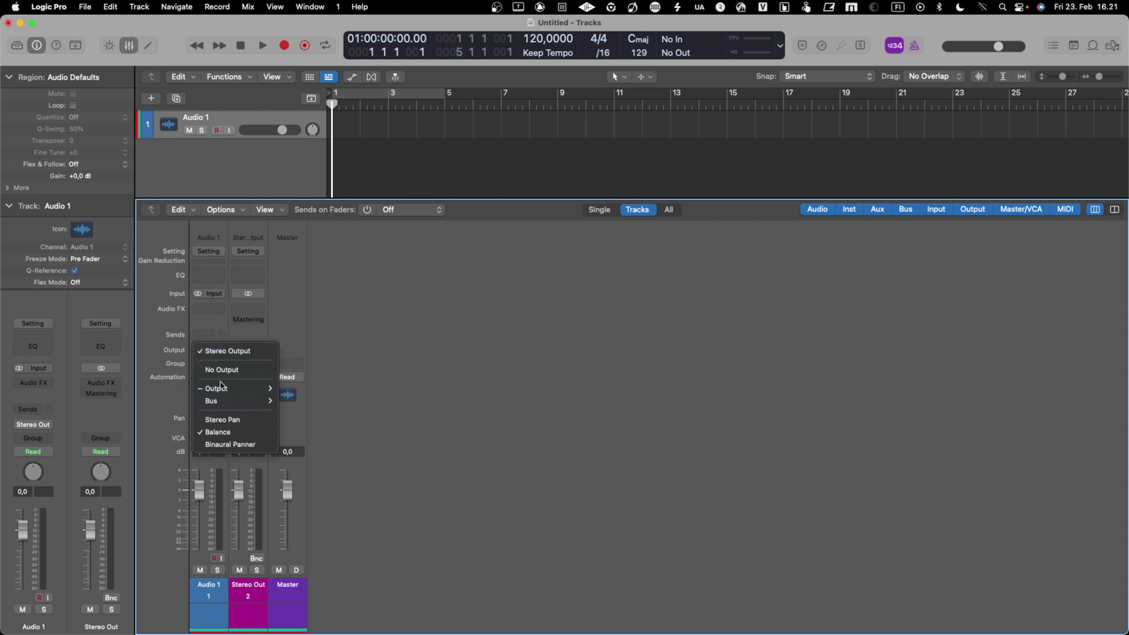
pyautogui.moveTo(224, 404)
pyautogui.click(297, 313)
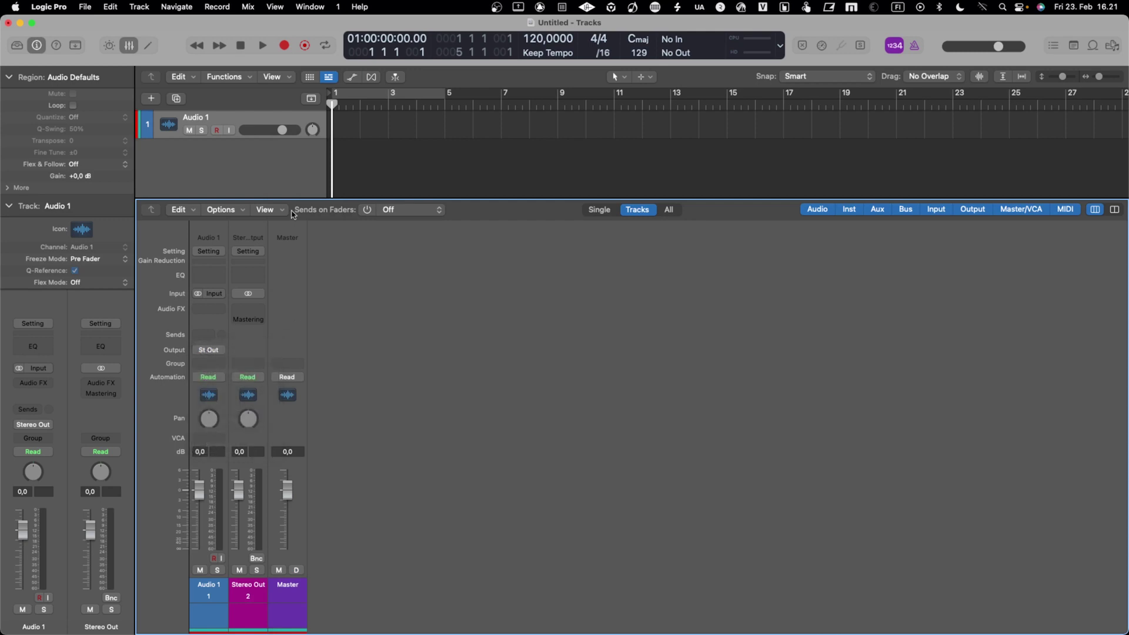
# Step: Create a second audio track of type Mic or Line with No Input and Output 1 + 2
pyautogui.click(248, 178)
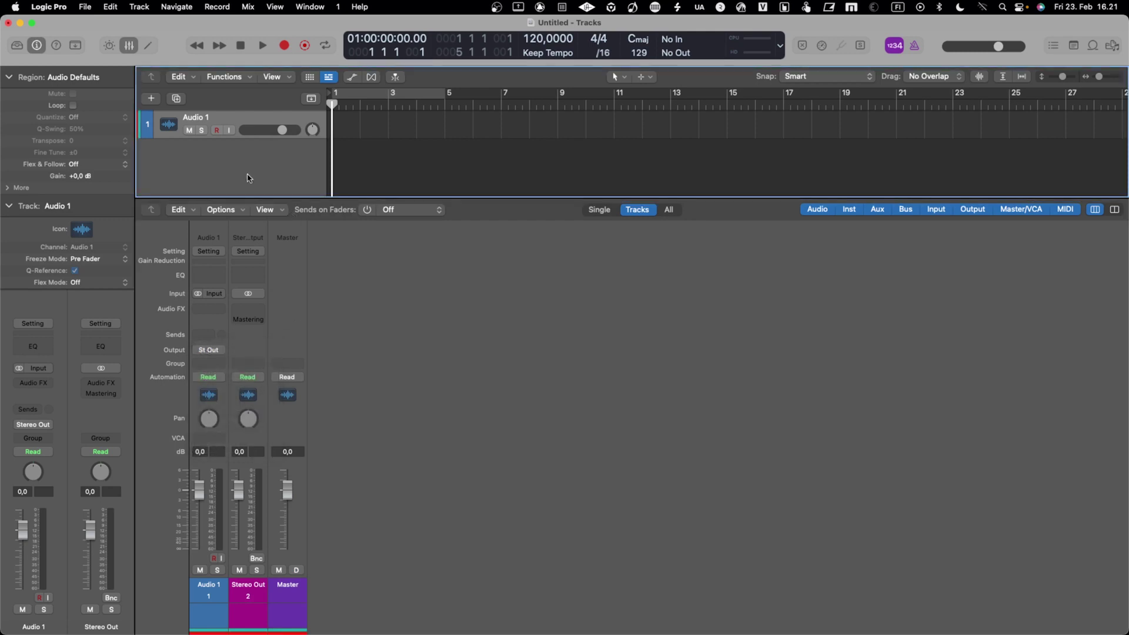
pyautogui.click(151, 98)
pyautogui.click(760, 211)
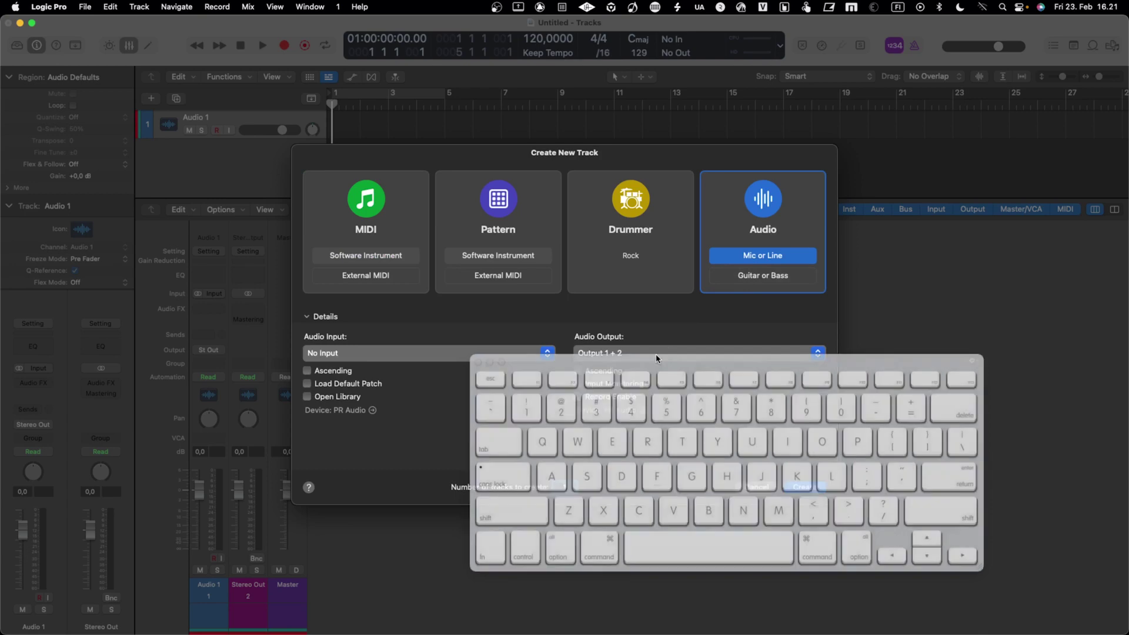
pyautogui.moveTo(657, 361); pyautogui.dragTo(672, 360)
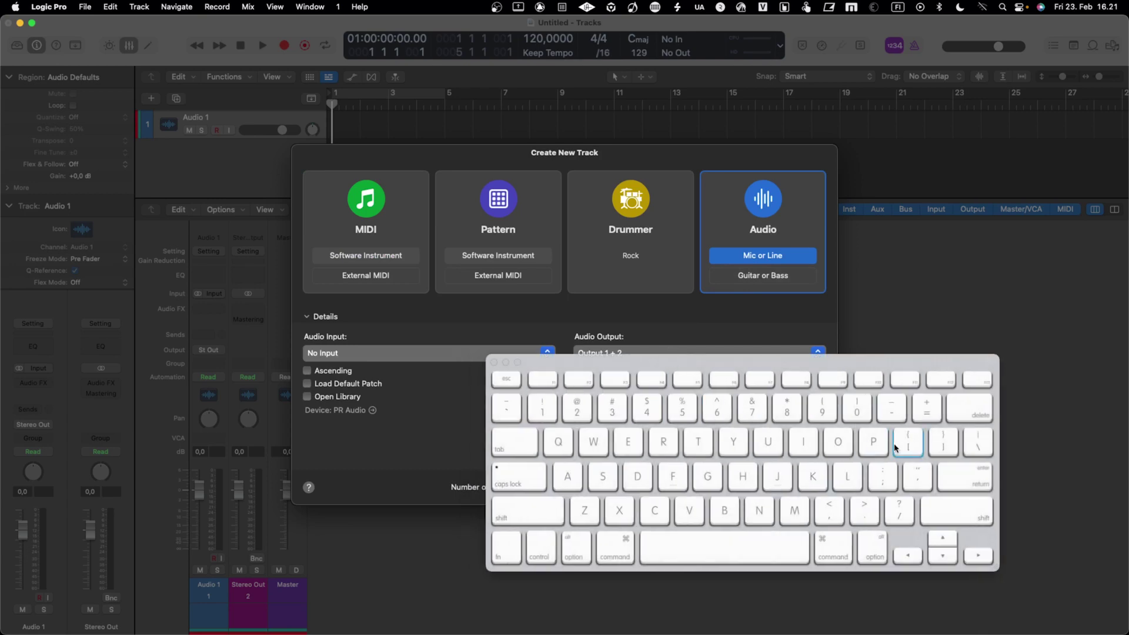
pyautogui.click(984, 476)
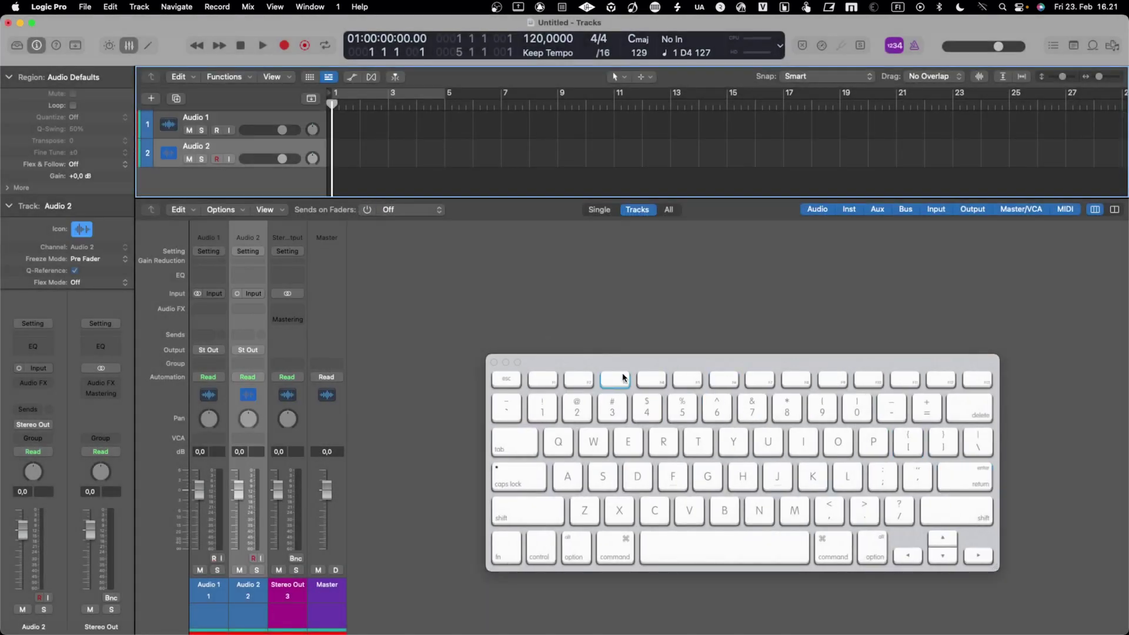
pyautogui.click(494, 362)
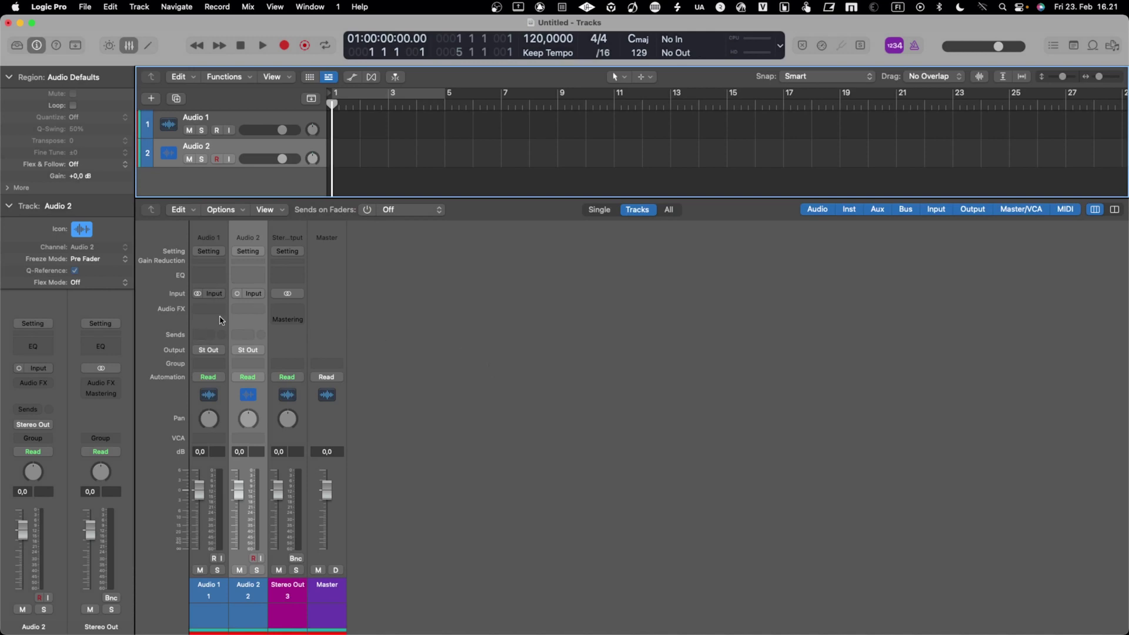
pyautogui.click(210, 351)
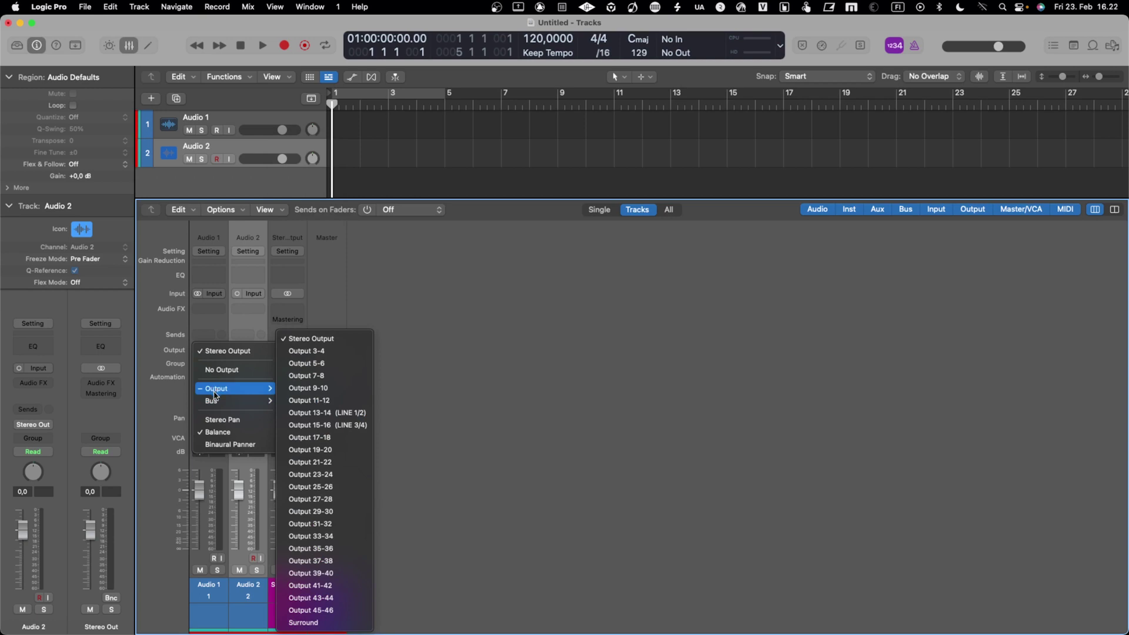
pyautogui.click(211, 316)
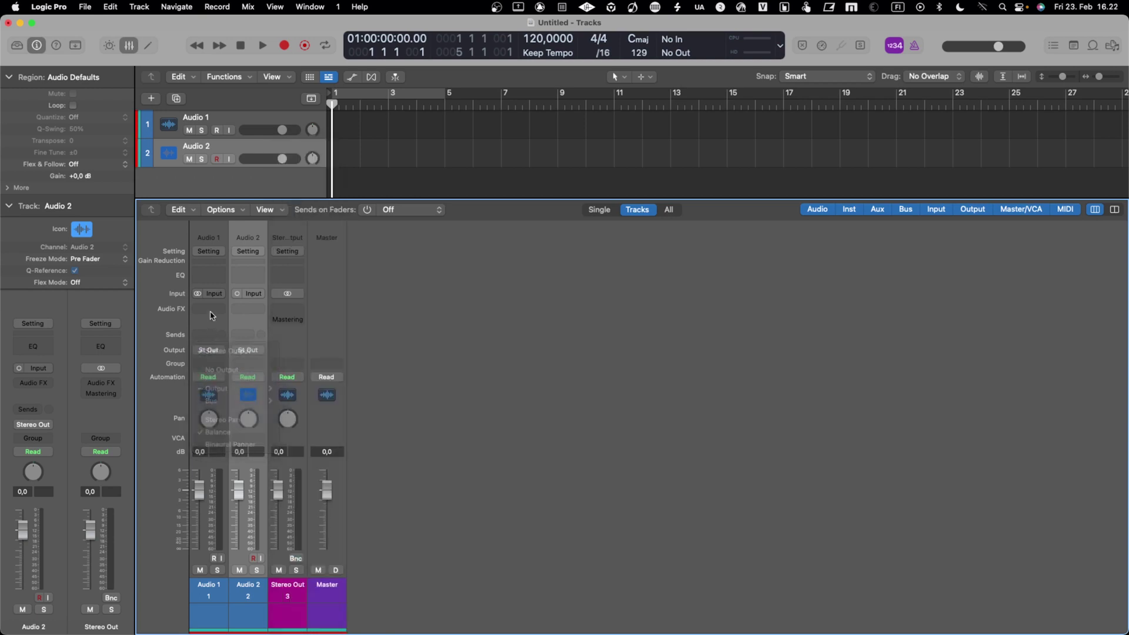
# Step: Add a send to Bus 1 on the Audio 1 channel
pyautogui.click(213, 321)
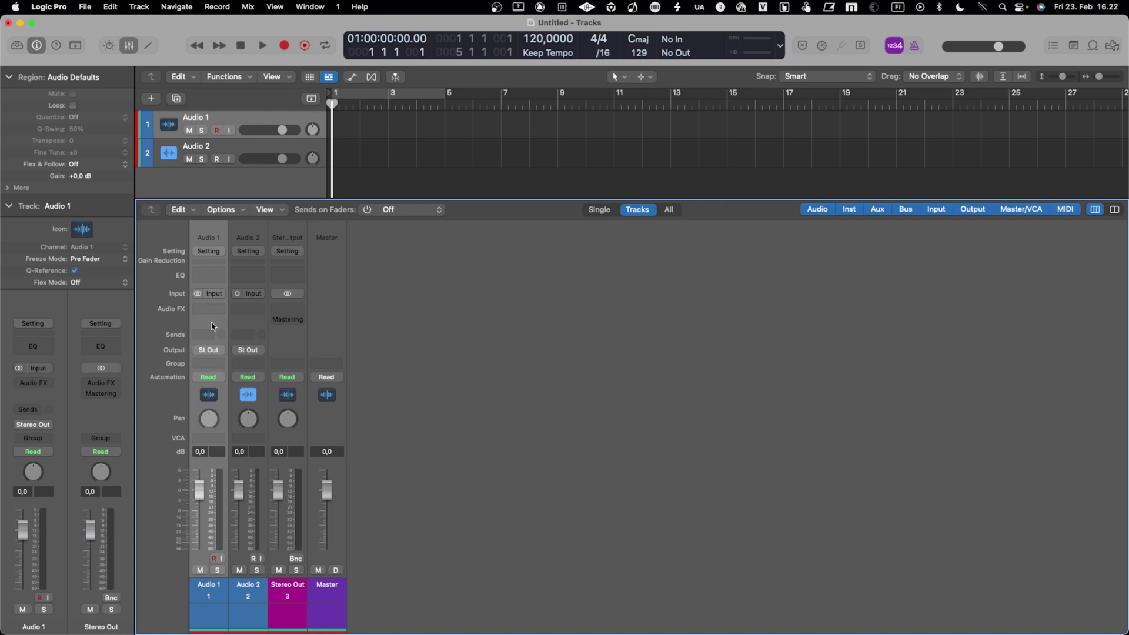
pyautogui.click(200, 336)
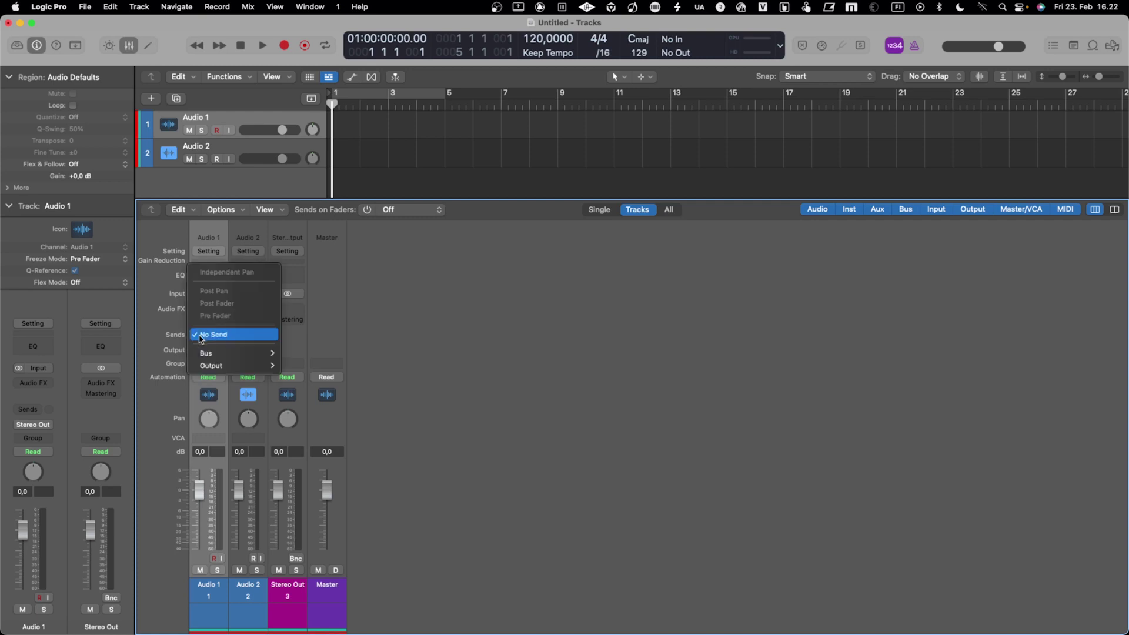
pyautogui.moveTo(210, 355)
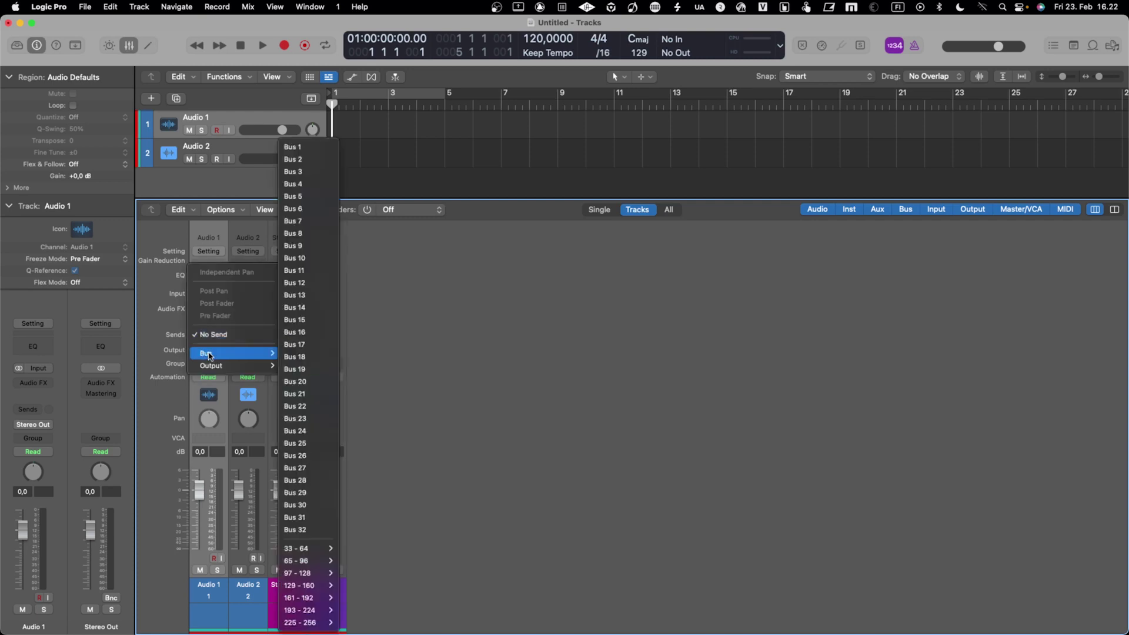
pyautogui.click(305, 150)
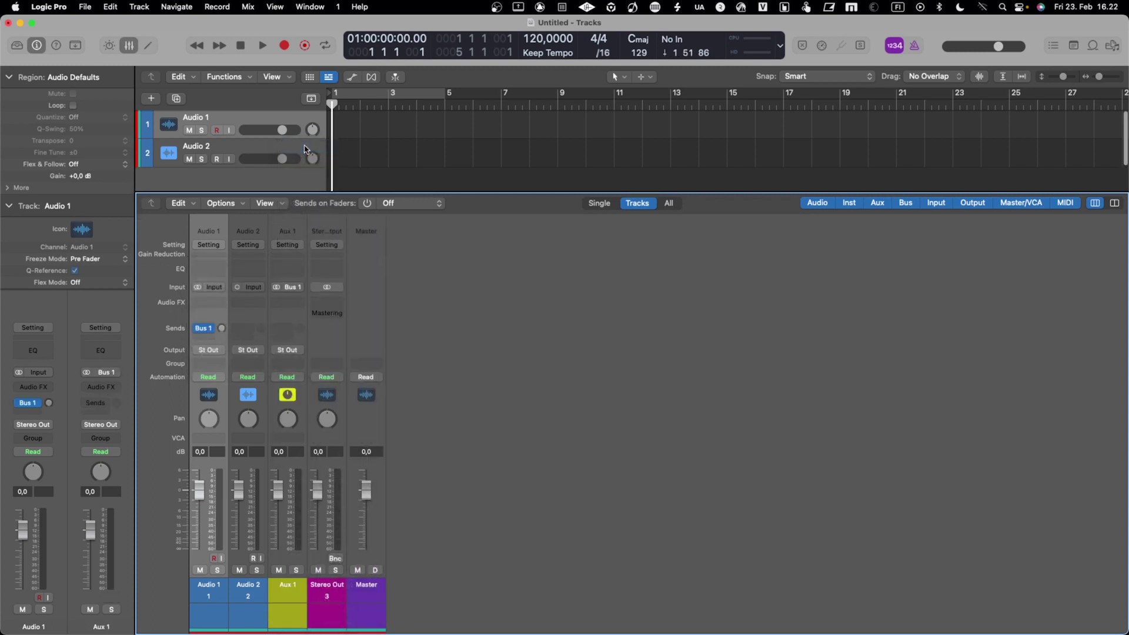
# Step: Rename the Aux 1 channel in the mixer as REVERB
pyautogui.click(286, 608)
pyautogui.moveTo(286, 608); pyautogui.dragTo(372, 603)
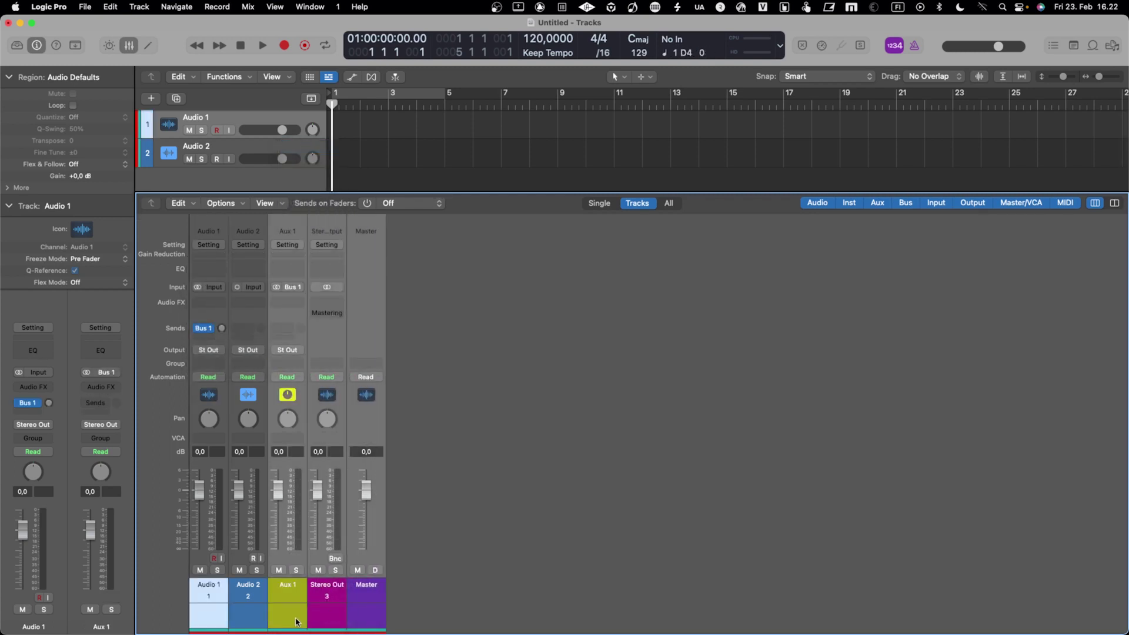
pyautogui.moveTo(288, 632)
pyautogui.mouseDown()
pyautogui.moveTo(329, 627)
pyautogui.moveTo(292, 621)
pyautogui.mouseUp()
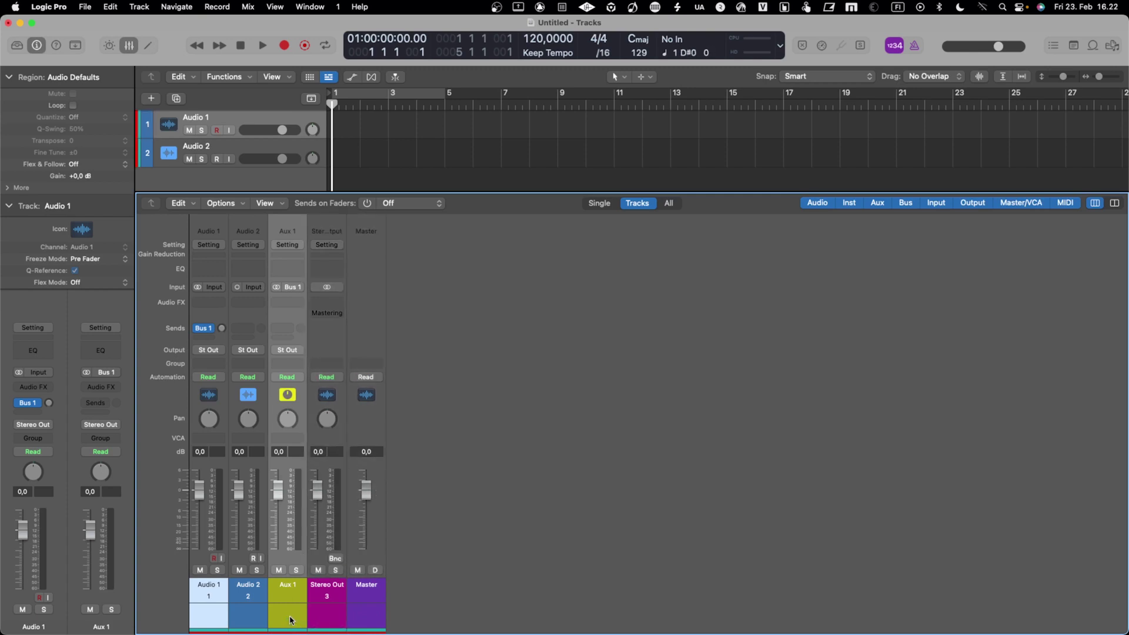
pyautogui.doubleClick(287, 586)
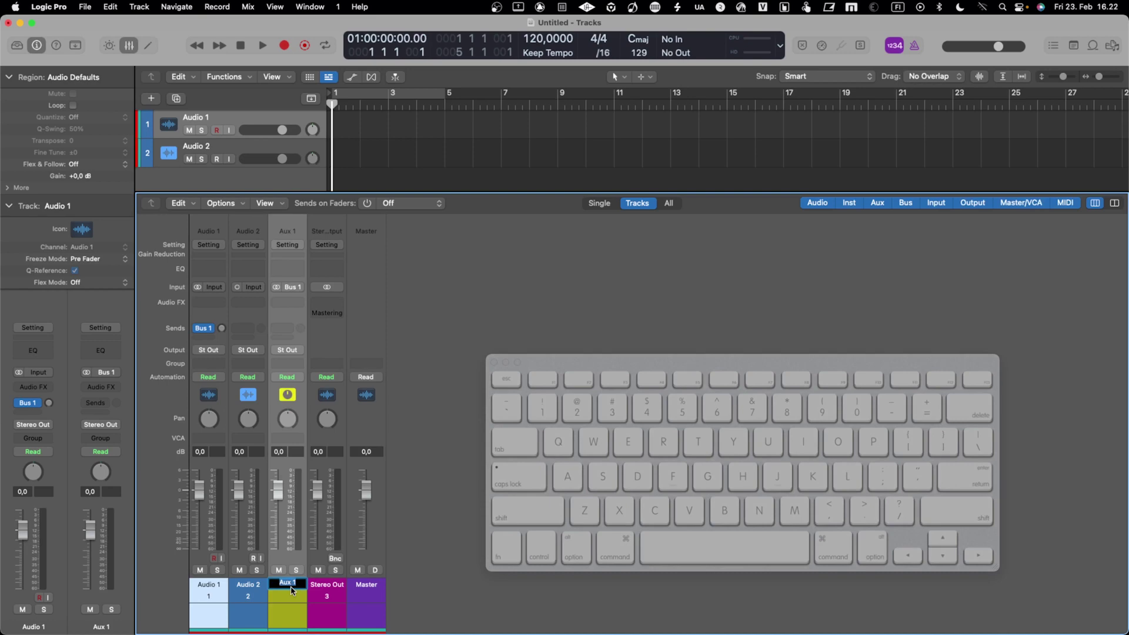
pyautogui.click(663, 442)
pyautogui.click(629, 441)
pyautogui.click(692, 512)
pyautogui.click(628, 442)
pyautogui.click(666, 451)
pyautogui.click(724, 512)
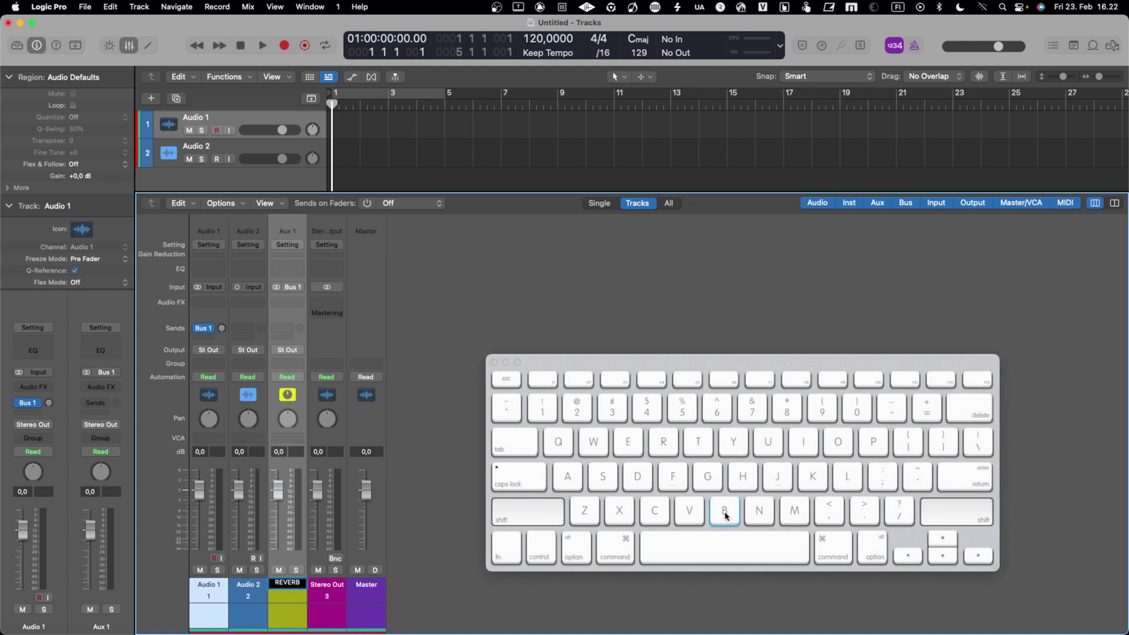
pyautogui.click(963, 480)
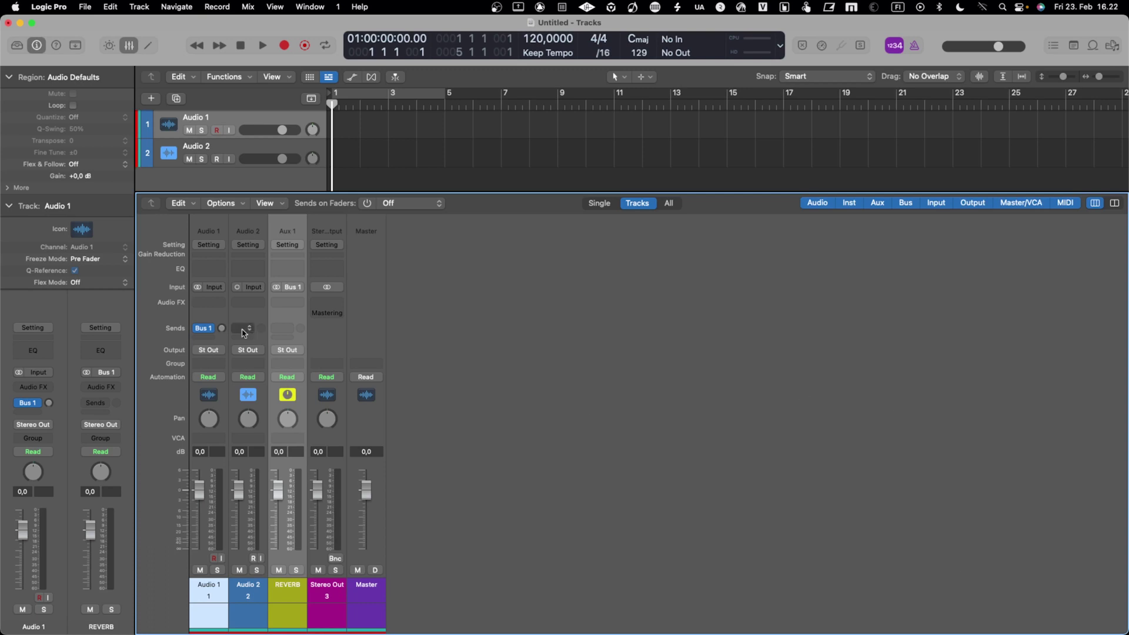
# Step: Add a send to Bus 2 on the Audio 2 channel
pyautogui.click(243, 330)
pyautogui.moveTo(288, 346)
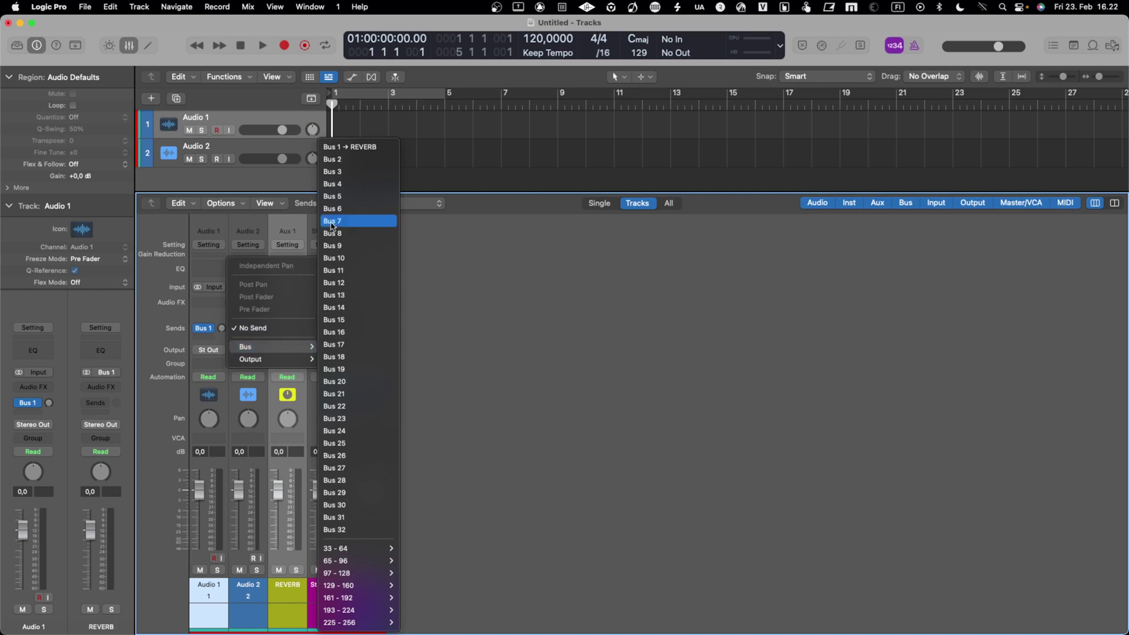
pyautogui.click(337, 160)
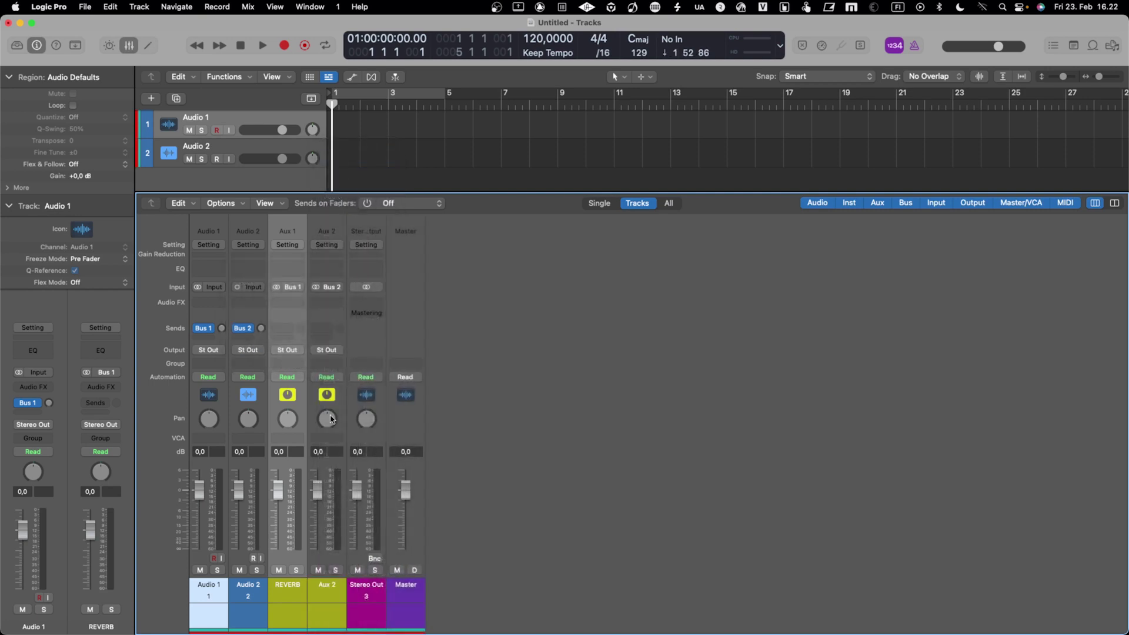
# Step: Rename the Aux 2 channel in the mixer as DELAY
pyautogui.doubleClick(328, 591)
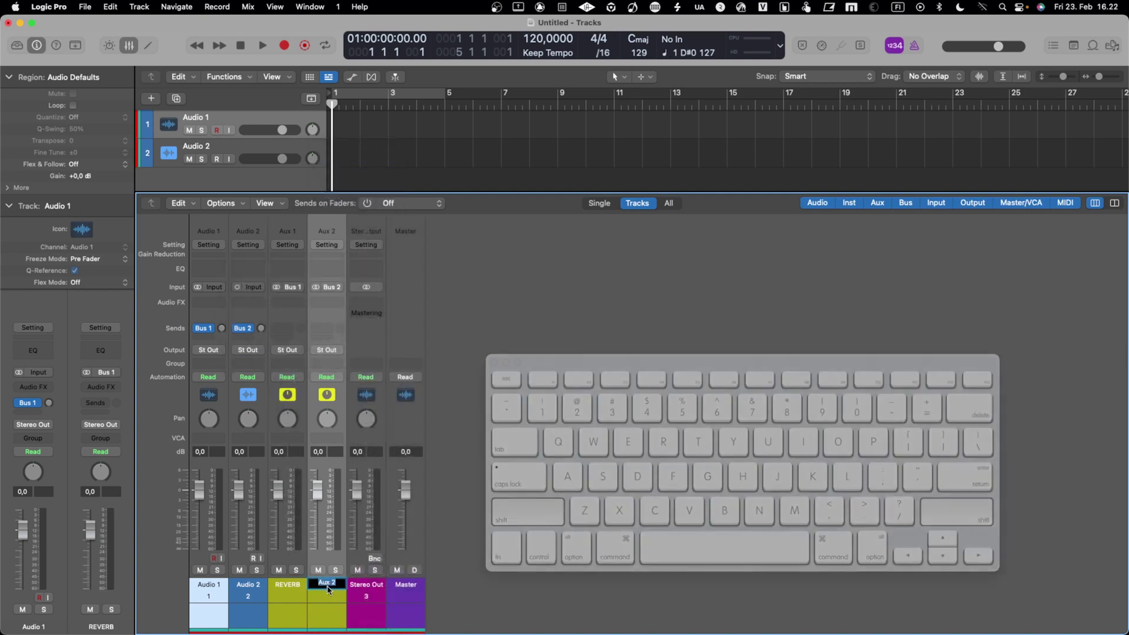
pyautogui.write('DELSY')
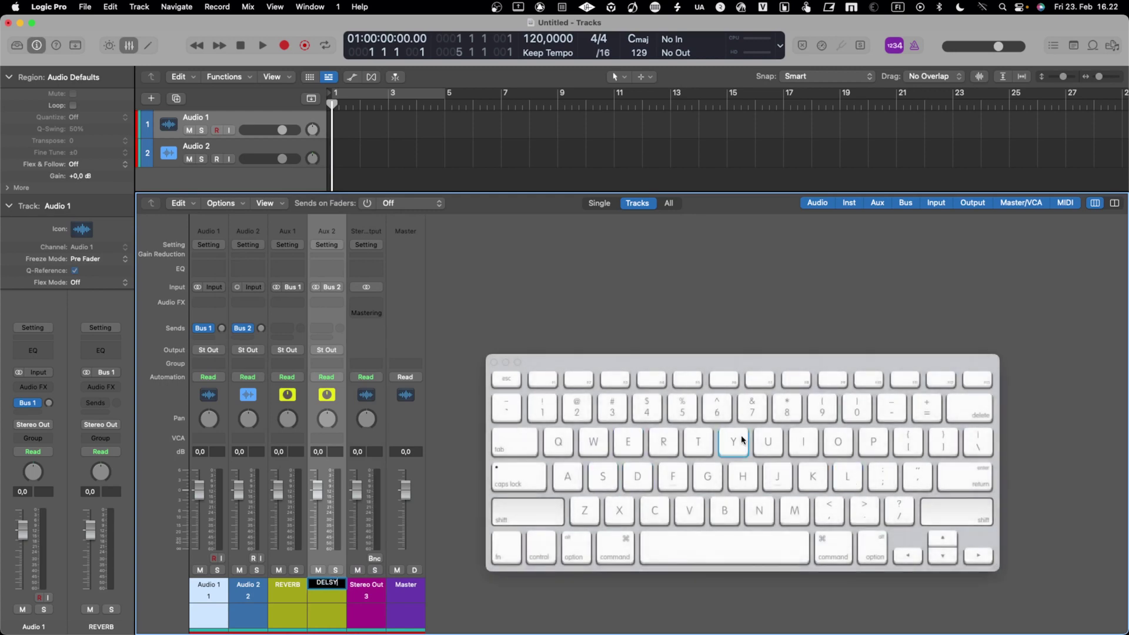
pyautogui.press('Return')
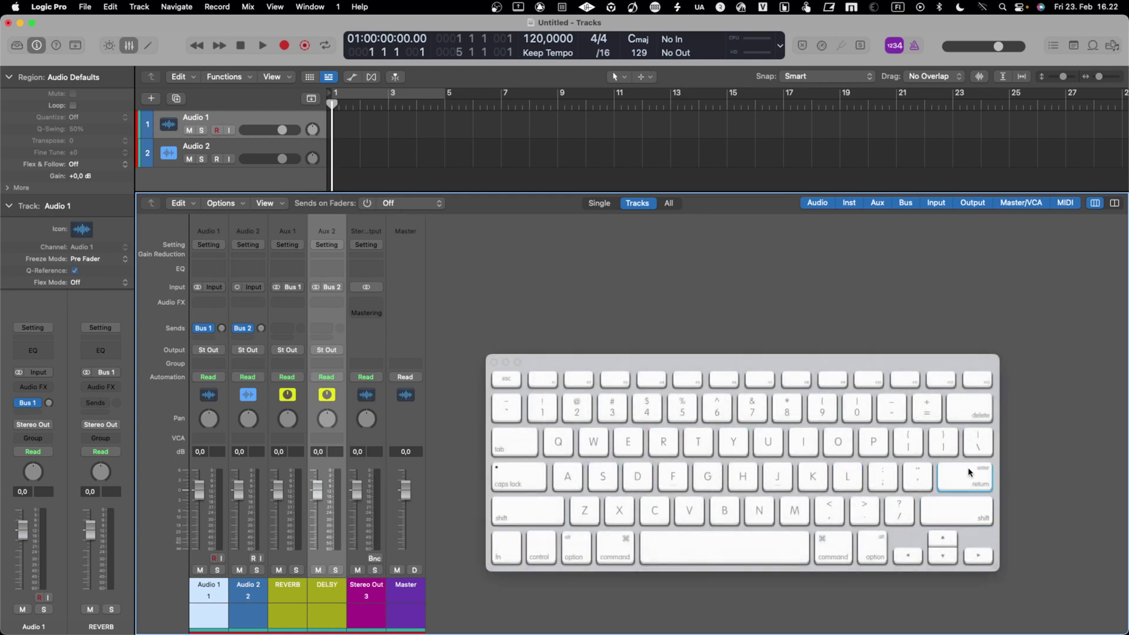
pyautogui.doubleClick(327, 585)
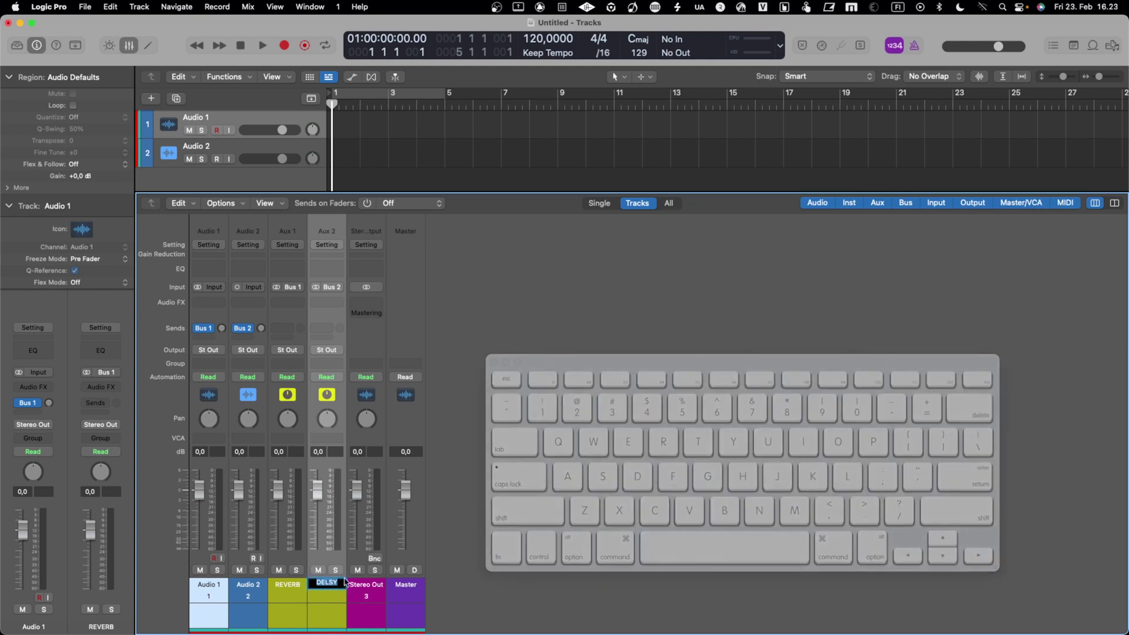
pyautogui.click(985, 552)
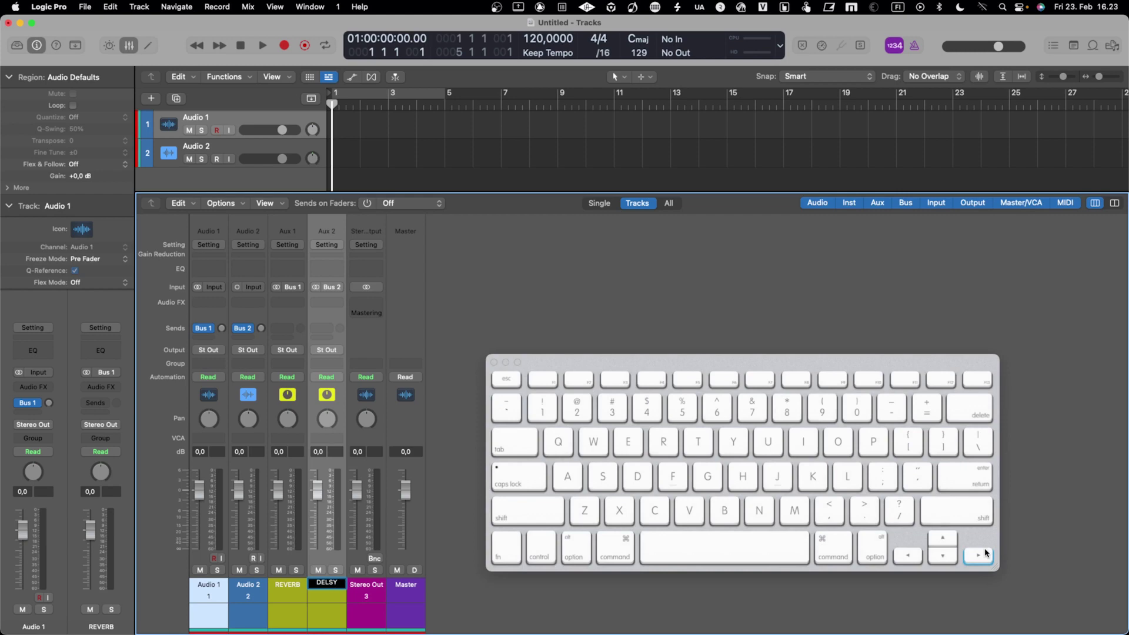
pyautogui.click(969, 409)
pyautogui.click(970, 408)
pyautogui.click(970, 408)
pyautogui.click(550, 513)
pyautogui.click(847, 476)
pyautogui.click(566, 475)
pyautogui.click(734, 442)
pyautogui.click(540, 520)
pyautogui.click(964, 476)
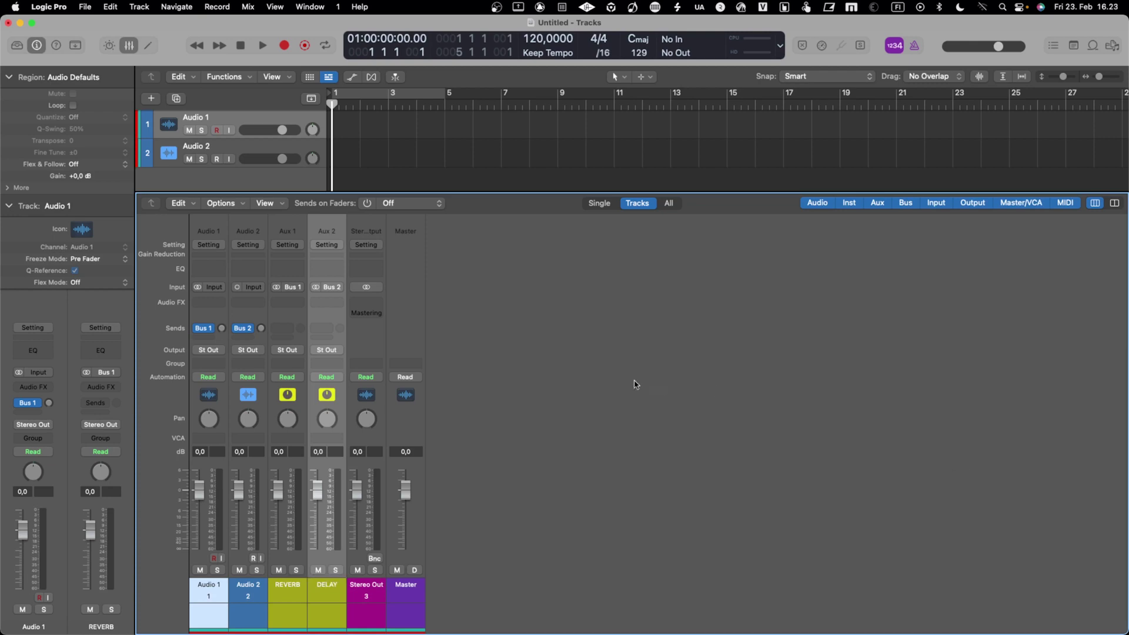
# Step: Insert the Valhalla DSP ValhallaVintageVerb Audio Unit as an audio effect on the REVERB channel
pyautogui.click(283, 303)
pyautogui.moveTo(294, 344)
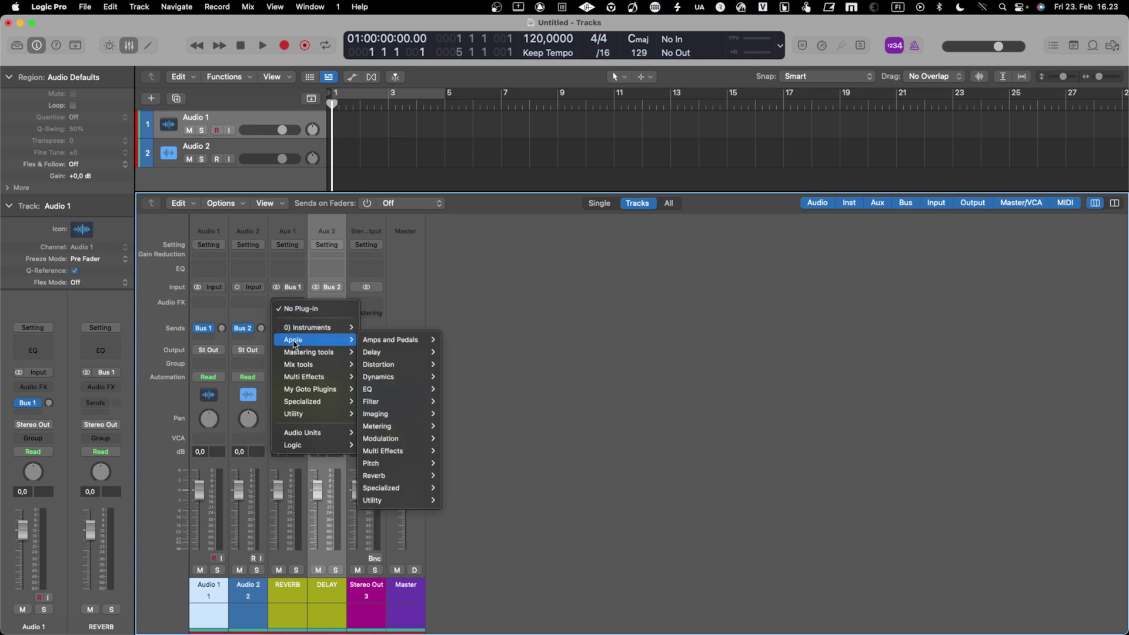
pyautogui.moveTo(311, 442)
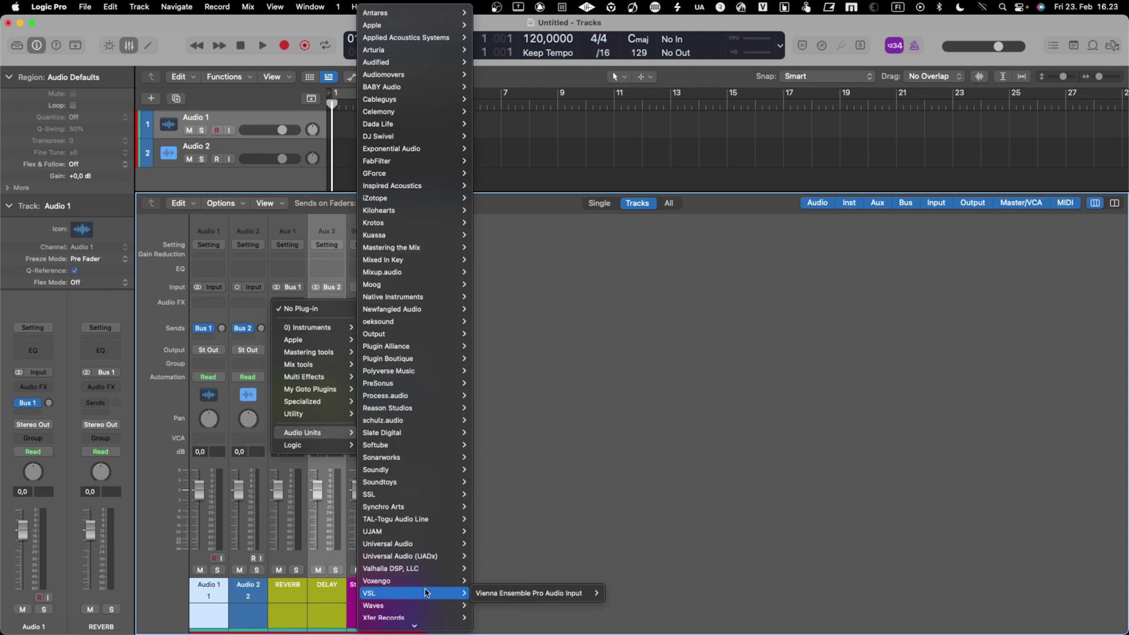
pyautogui.moveTo(434, 571)
pyautogui.moveTo(536, 623)
pyautogui.click(587, 624)
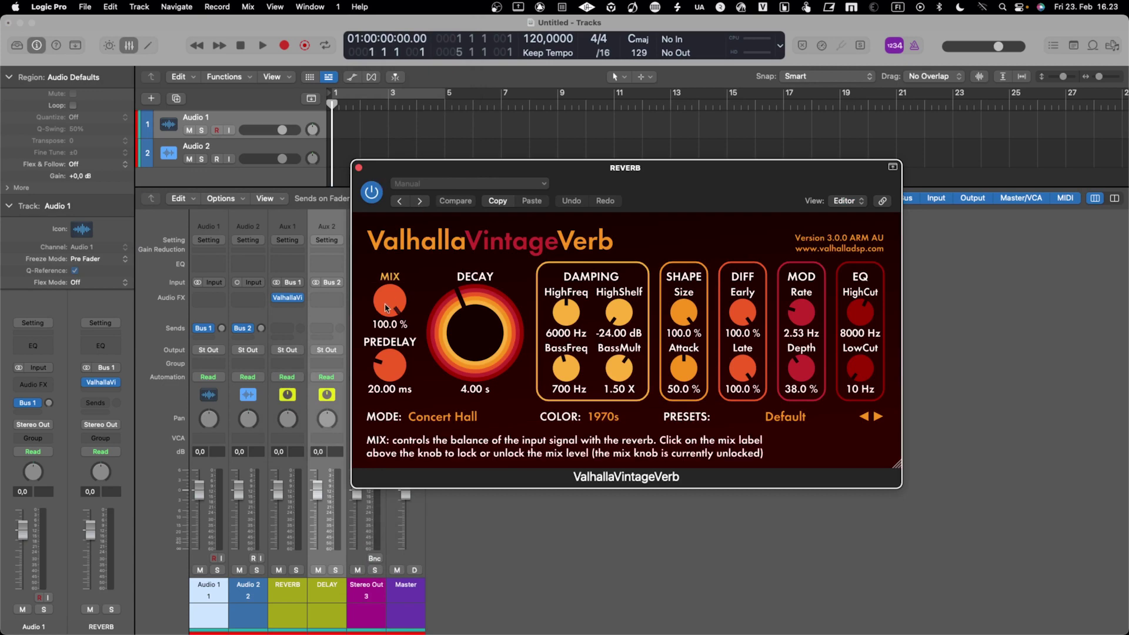
# Step: Close the ValhallaVintageVerb plug-in window of the REVERB channel
pyautogui.press('Return')
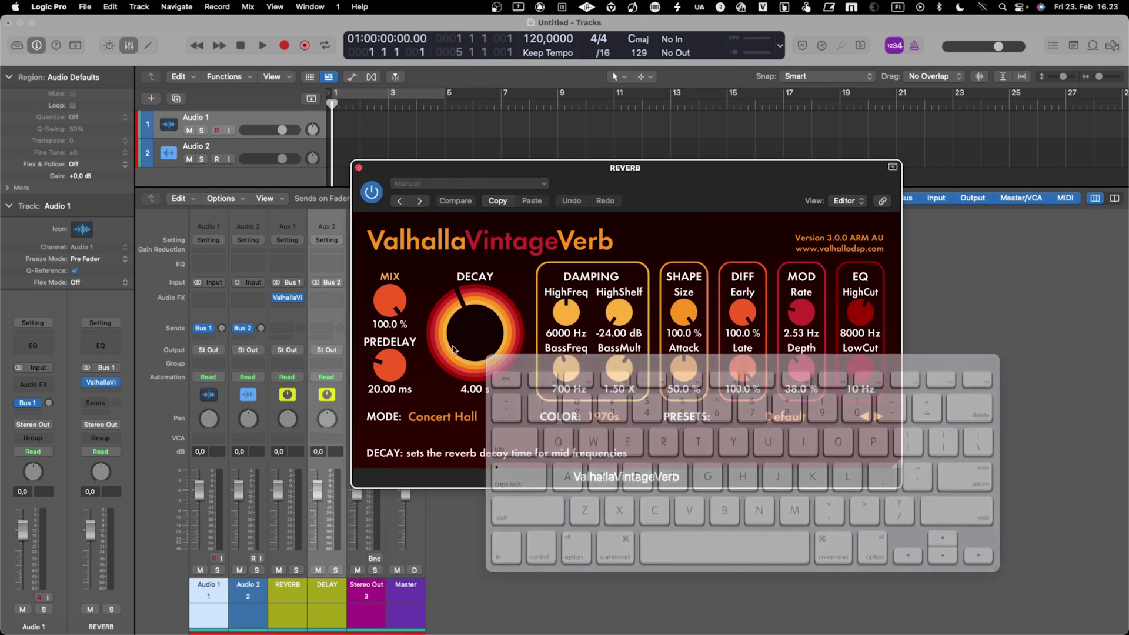
pyautogui.click(494, 363)
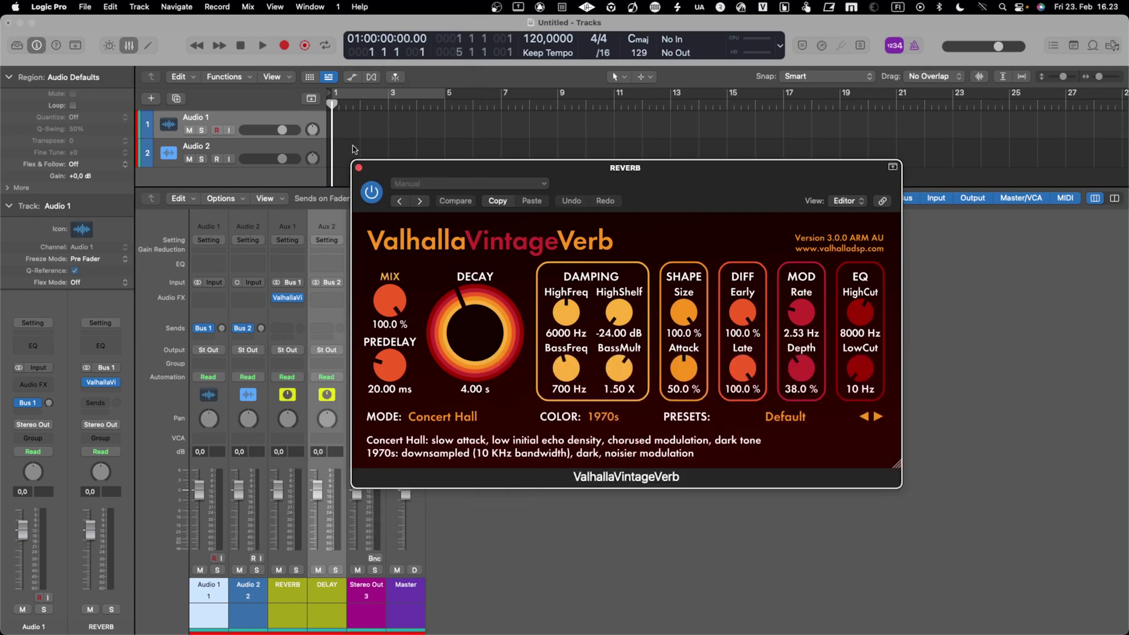
pyautogui.click(358, 168)
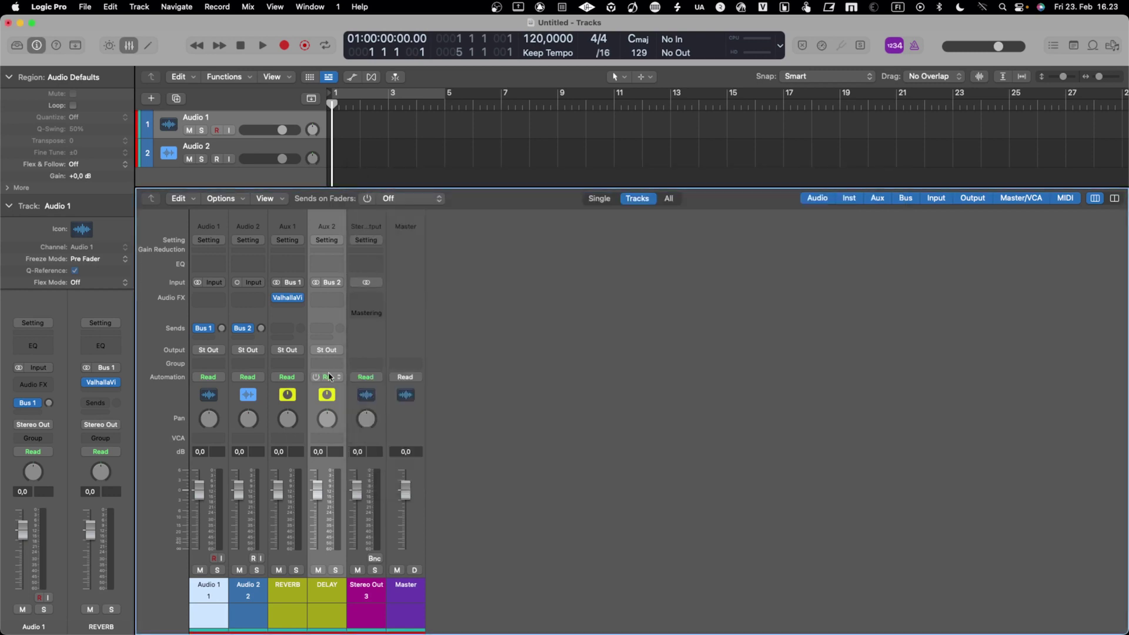
# Step: Insert the stereo Valhalla DSP ValhallaDelay Audio Unit as an audio effect on the DELAY channel and close its plug-in window
pyautogui.click(330, 300)
pyautogui.moveTo(359, 428)
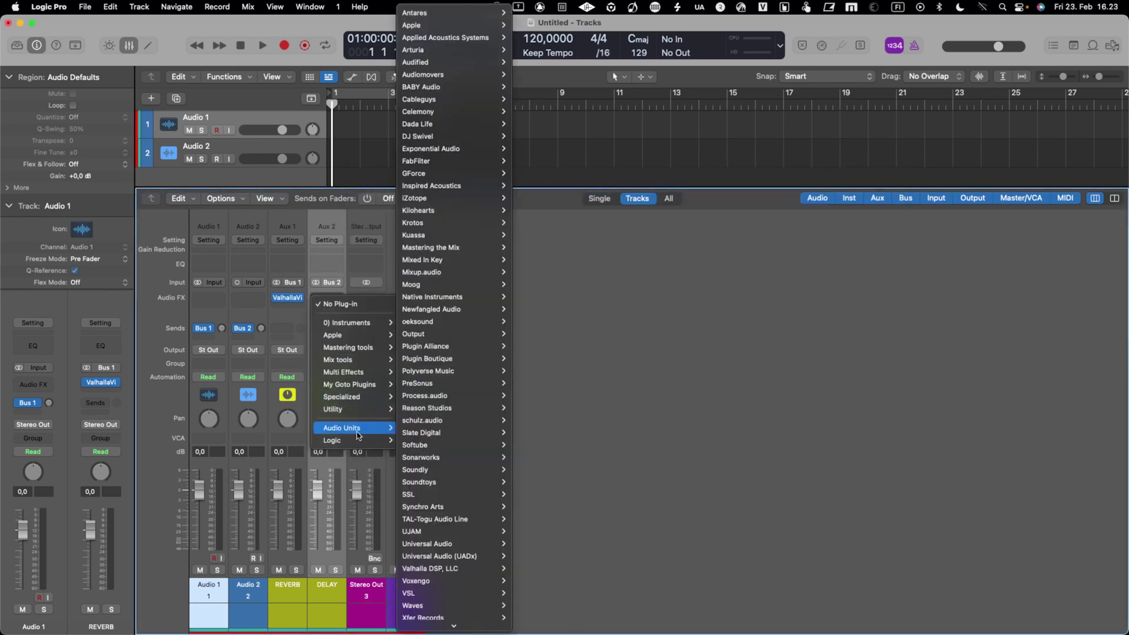
pyautogui.moveTo(486, 597)
pyautogui.moveTo(489, 569)
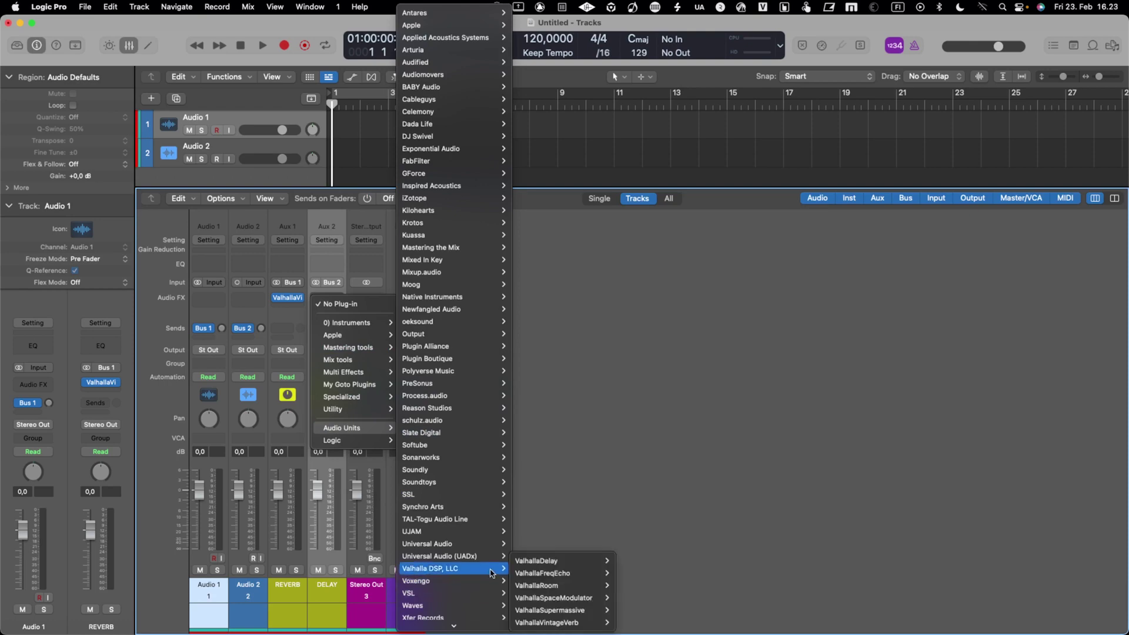
pyautogui.moveTo(527, 563)
pyautogui.click(629, 561)
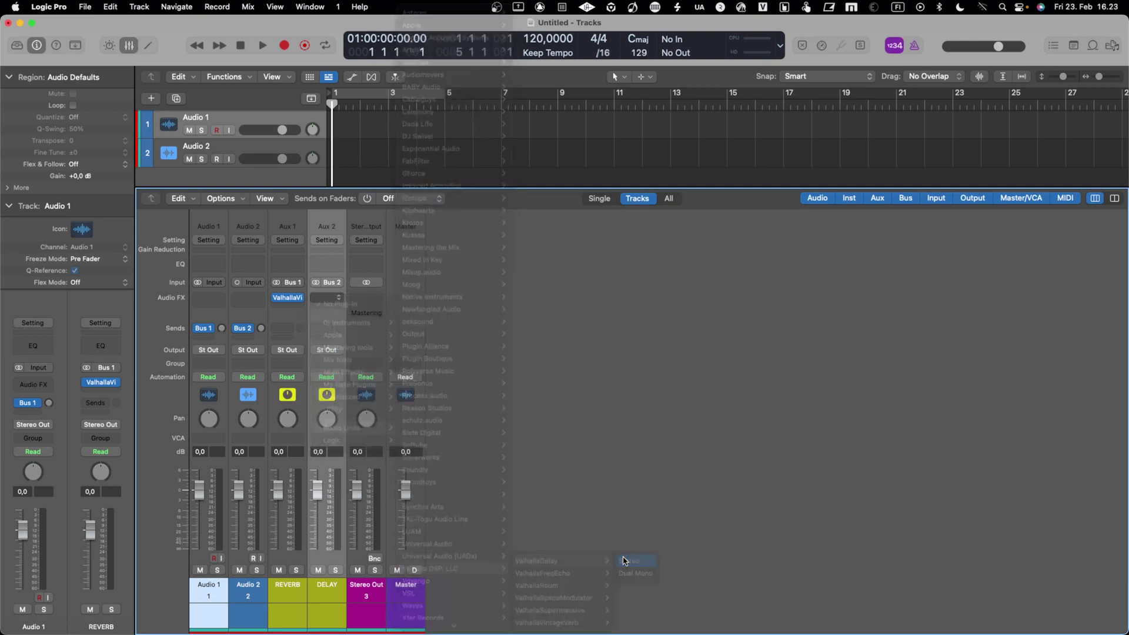
pyautogui.moveTo(407, 297); pyautogui.dragTo(408, 265)
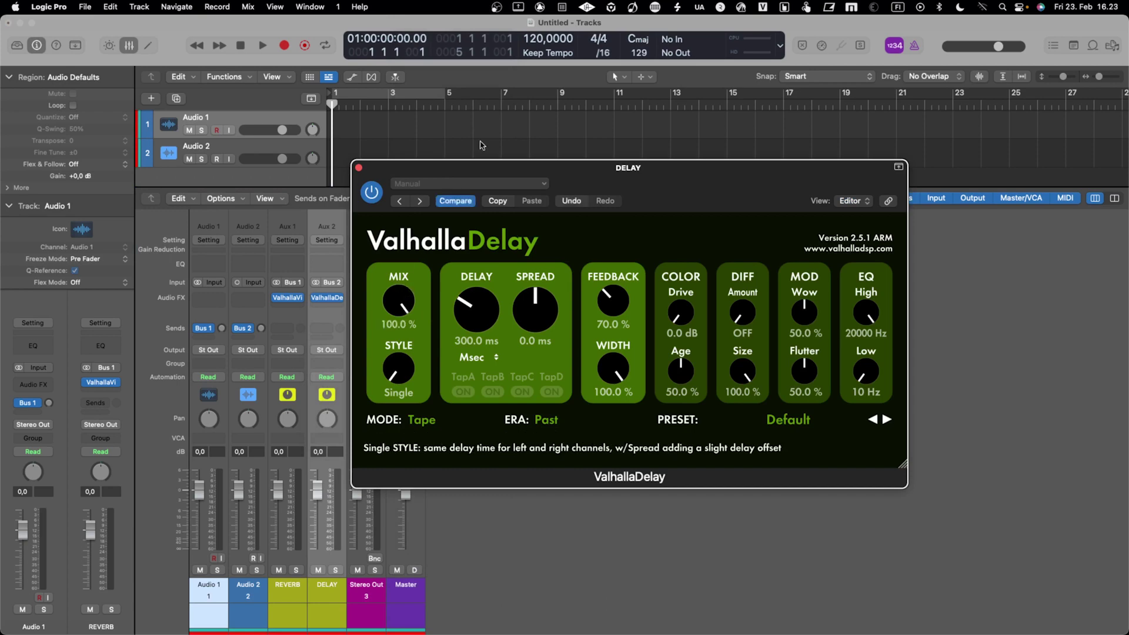
pyautogui.click(359, 169)
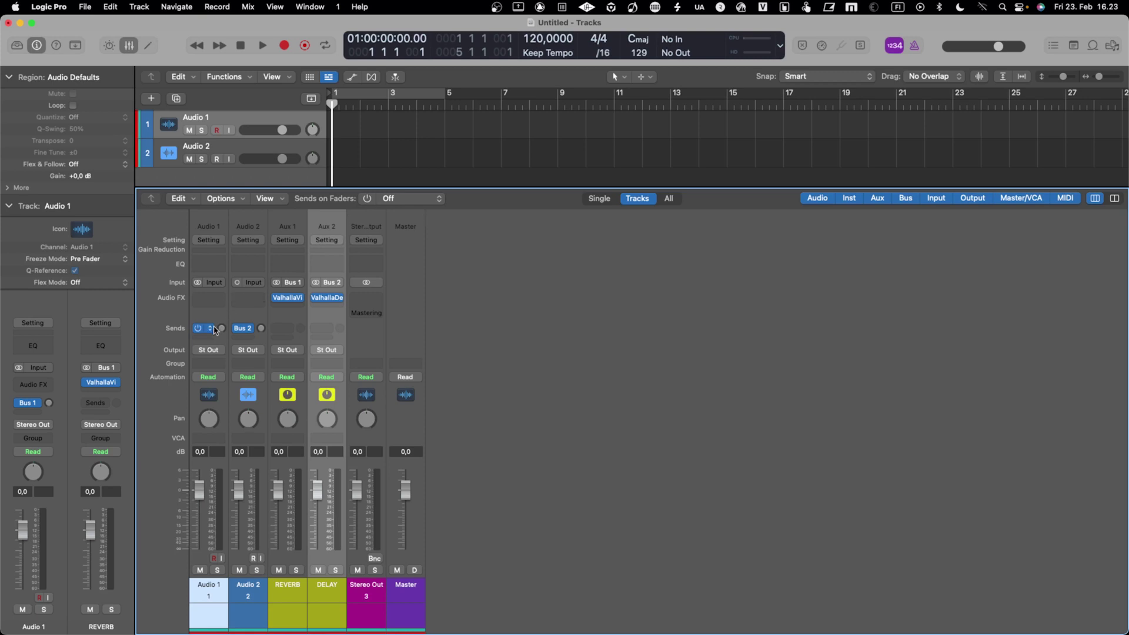
# Step: Try raising and lowering the Bus 1 send level on the Audio 1 channel
pyautogui.moveTo(225, 287); pyautogui.dragTo(225, 319)
pyautogui.doubleClick(222, 329)
pyautogui.press('Return')
pyautogui.moveTo(222, 328); pyautogui.dragTo(226, 364)
# Step: Add the ESW Smores Kit 03 Demo audio file to the Audio 1 track and set the cycle range from bar 1 to bar 17
pyautogui.moveTo(353, 9); pyautogui.dragTo(444, 135)
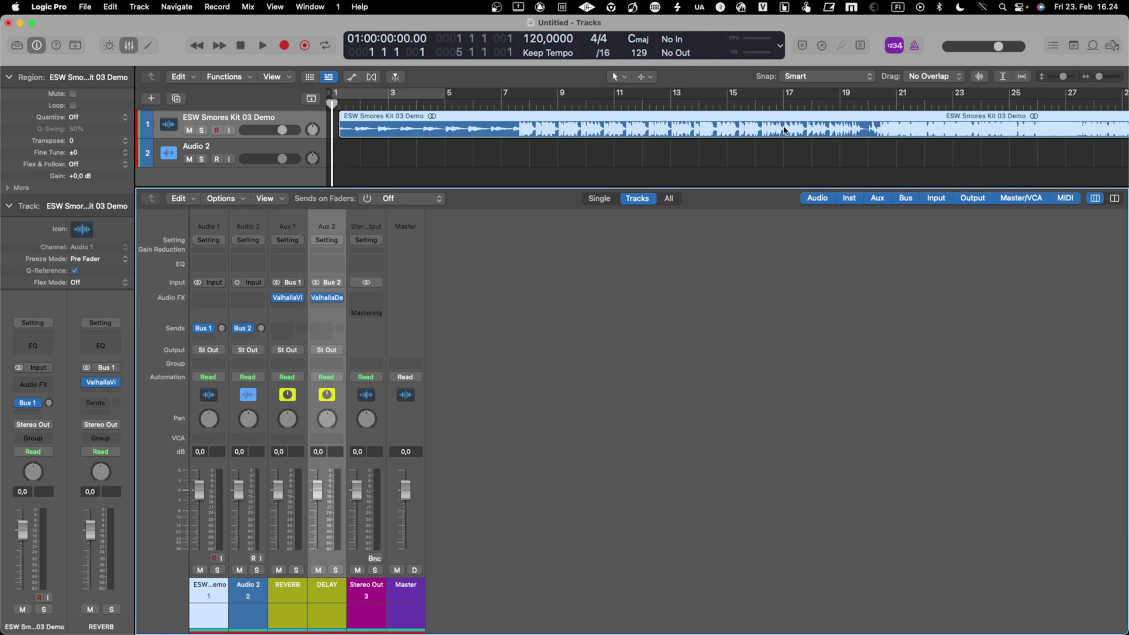
pyautogui.click(440, 93)
pyautogui.moveTo(439, 93); pyautogui.dragTo(783, 100)
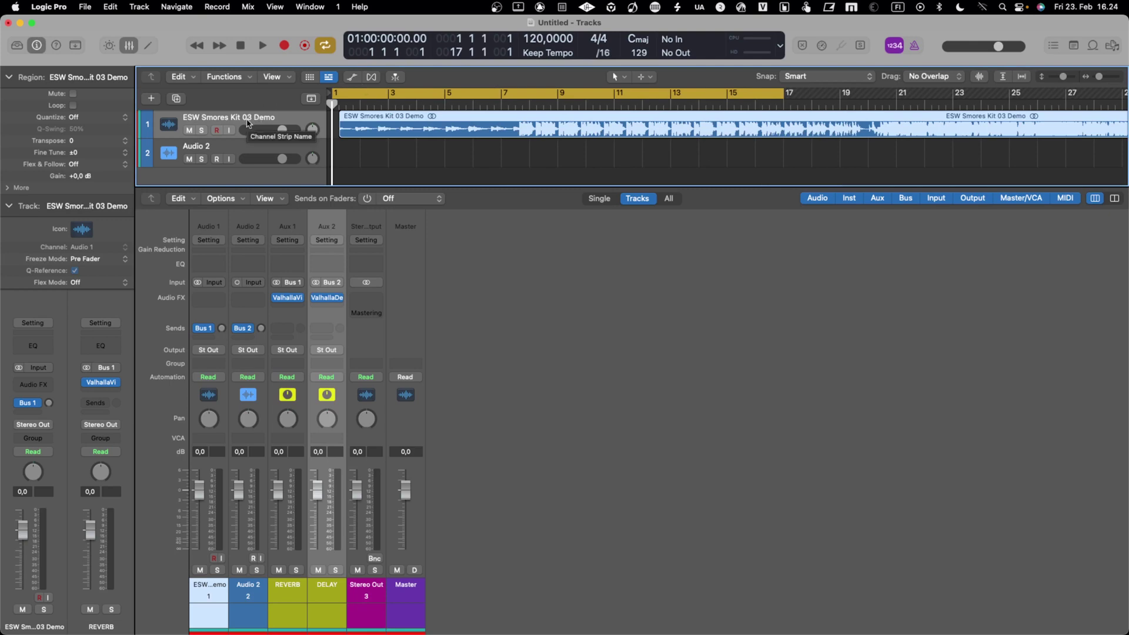
# Step: Play the first track briefly and move the ESW Smores Kit 03 Demo region to start at bar 1
pyautogui.press('space')
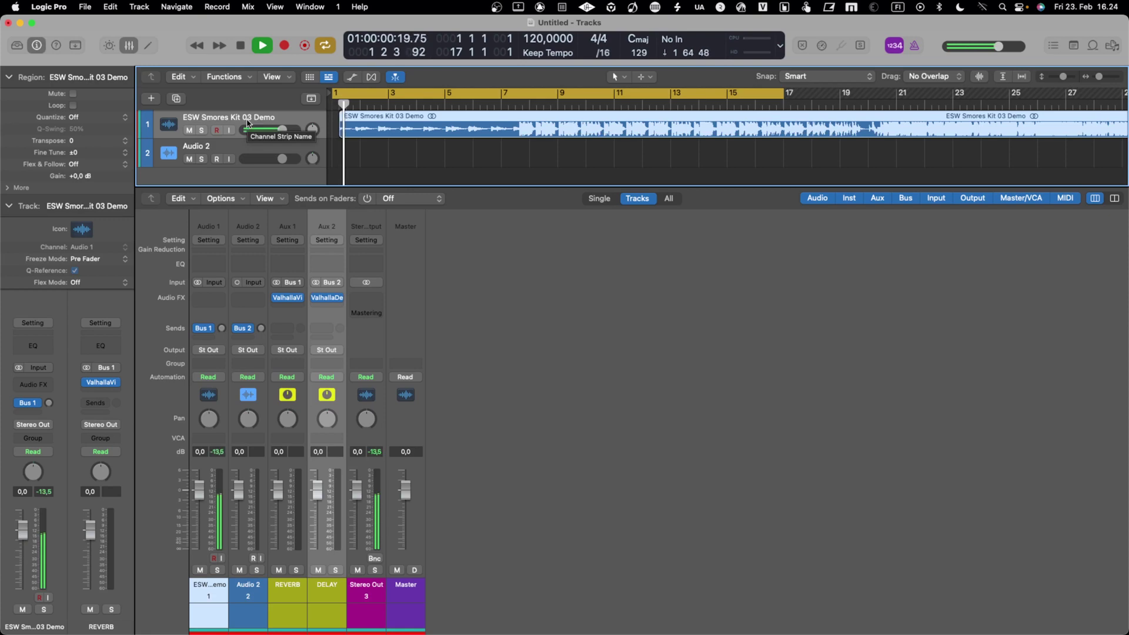
pyautogui.press('space')
pyautogui.moveTo(431, 117); pyautogui.dragTo(406, 118)
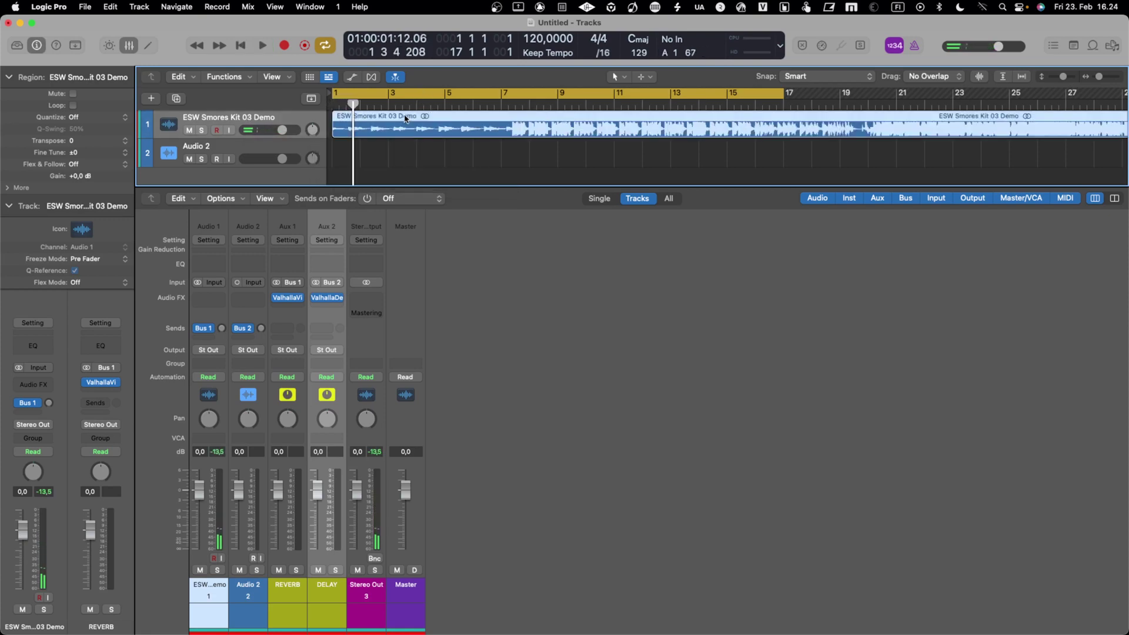
# Step: Play the ESW Smores Kit 03 Demo track and lower the Master channel's level to -8.1 dB
pyautogui.press('space')
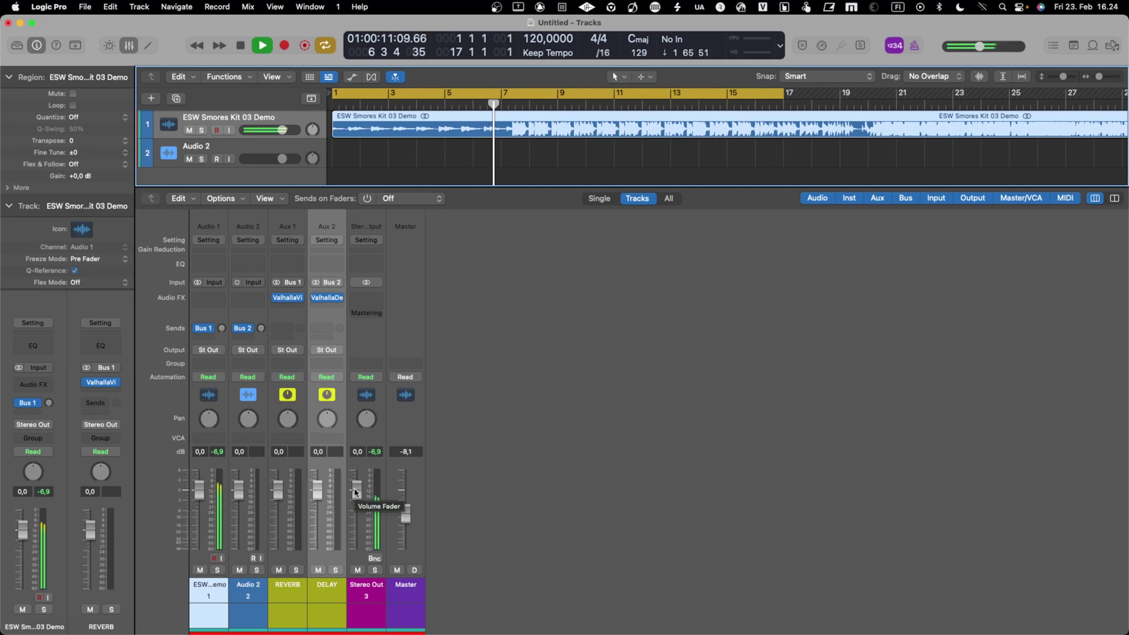
pyautogui.press('space')
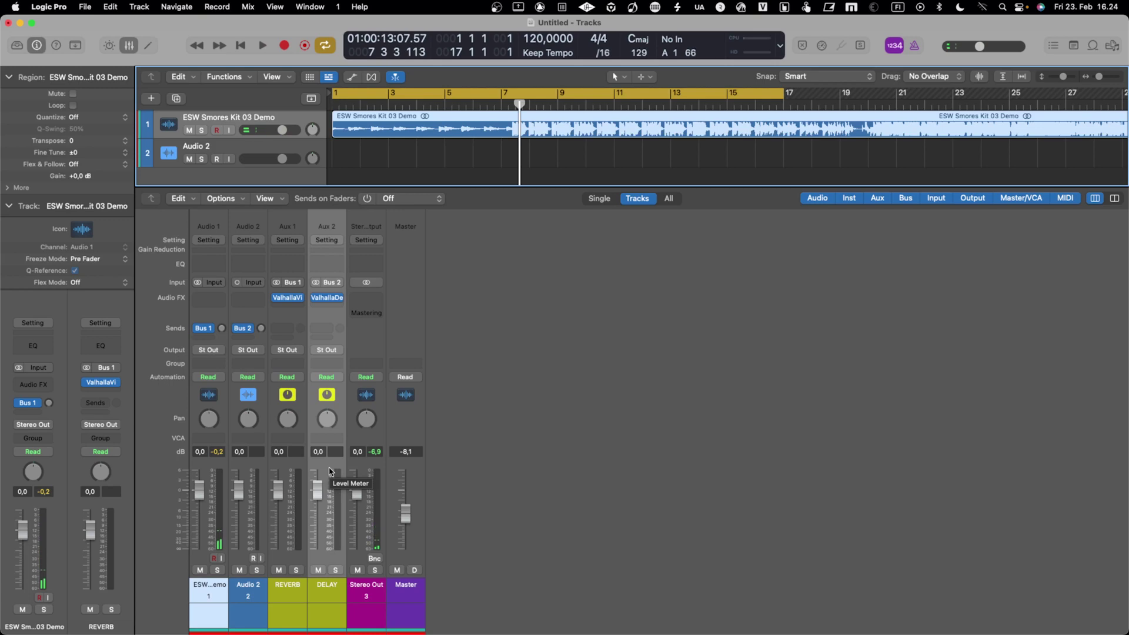
# Step: Try out the Bus 1 send level on the first audio channel and a second send to Bus 2 (DELAY)
pyautogui.moveTo(221, 328); pyautogui.dragTo(222, 340)
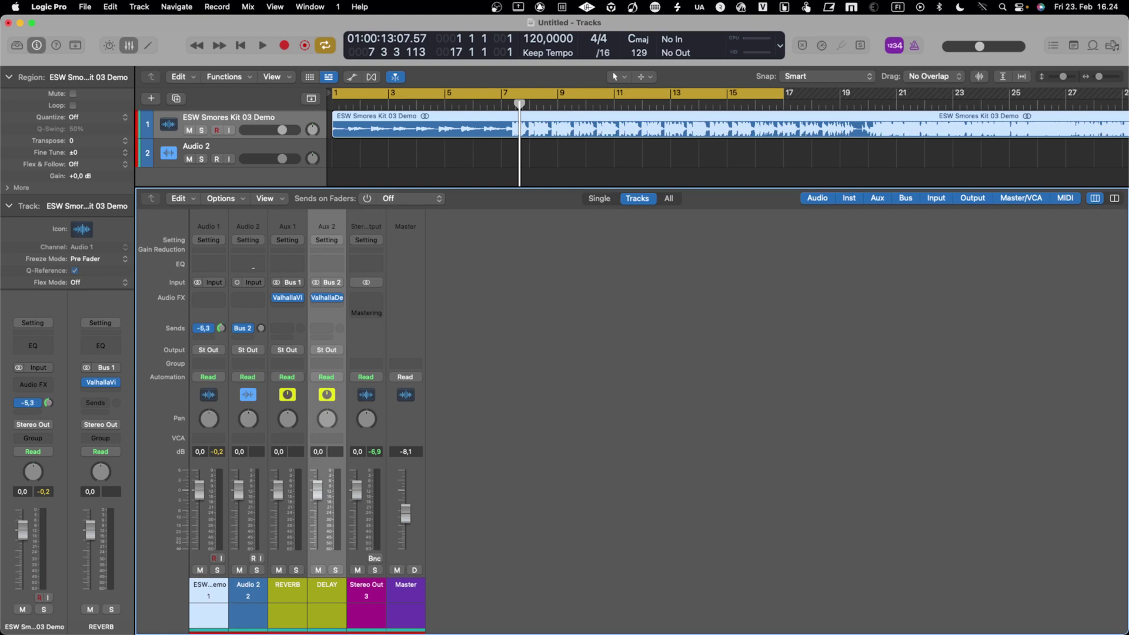
pyautogui.moveTo(253, 267); pyautogui.dragTo(243, 365)
pyautogui.click(203, 328)
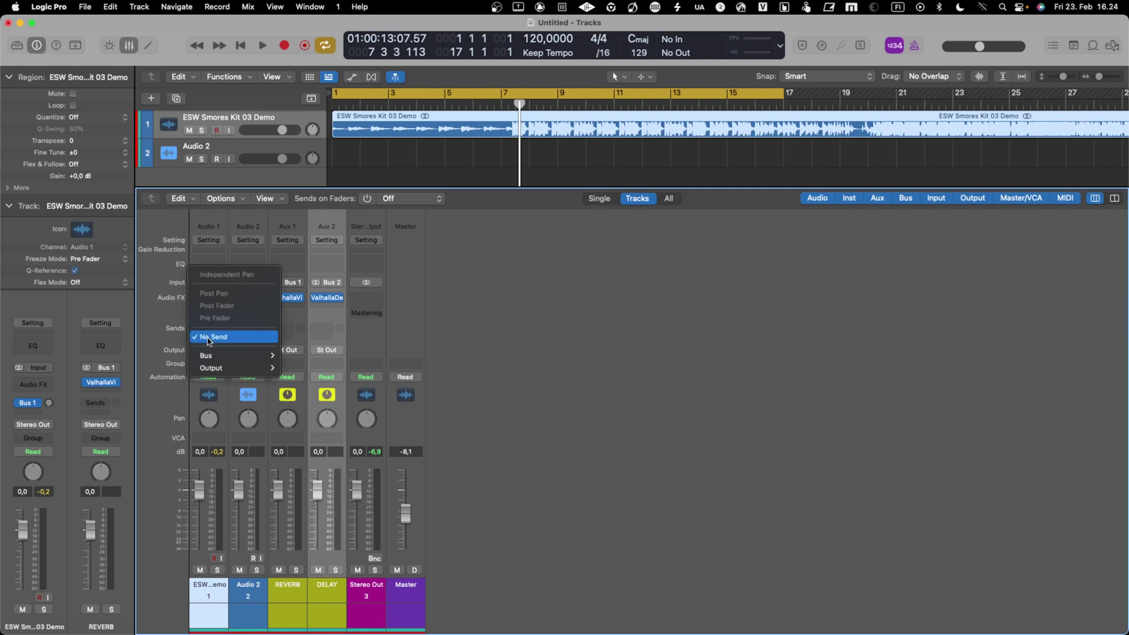
pyautogui.moveTo(215, 356)
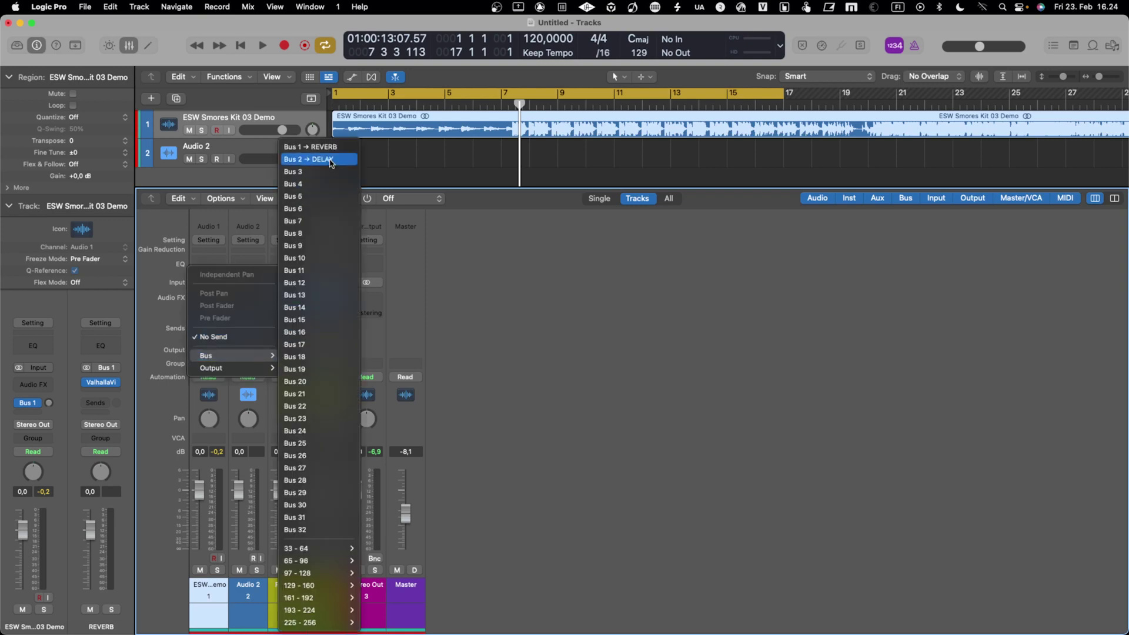
pyautogui.click(331, 160)
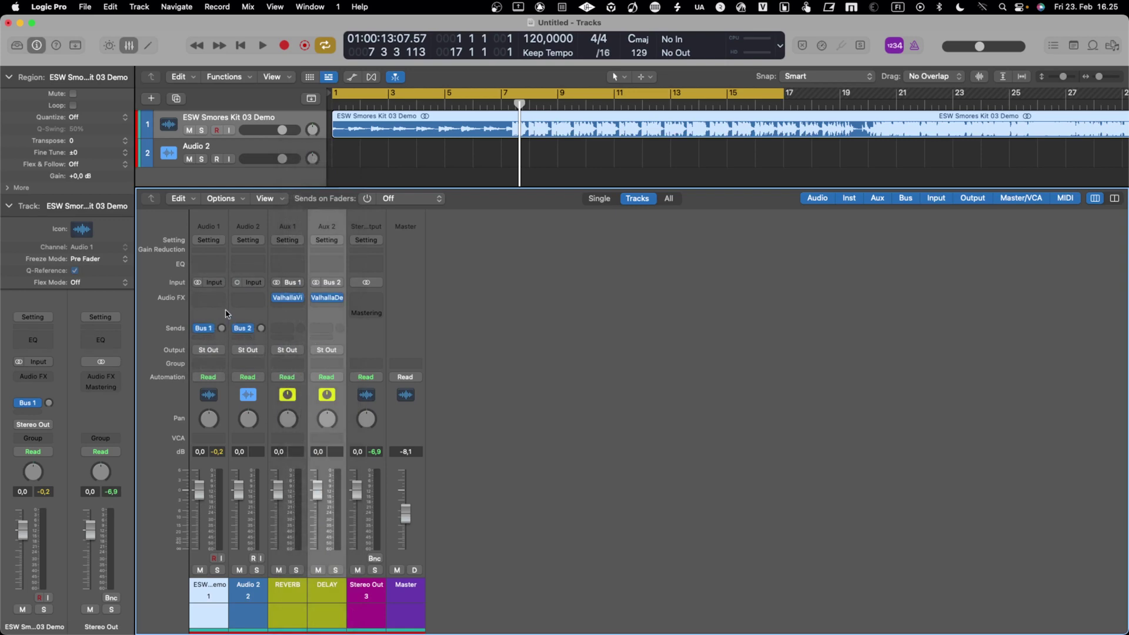
# Step: Play the first track while raising its Bus 1 send level into the reverb, and lower the Master level to -10.6 dB
pyautogui.press('space')
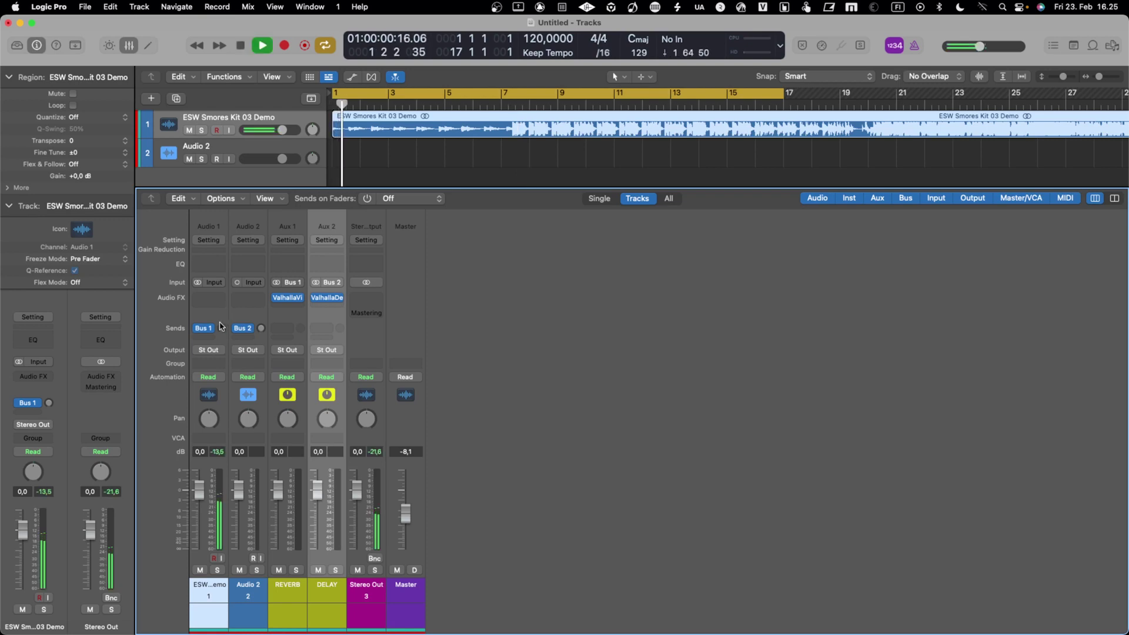
pyautogui.moveTo(222, 329); pyautogui.dragTo(247, 254)
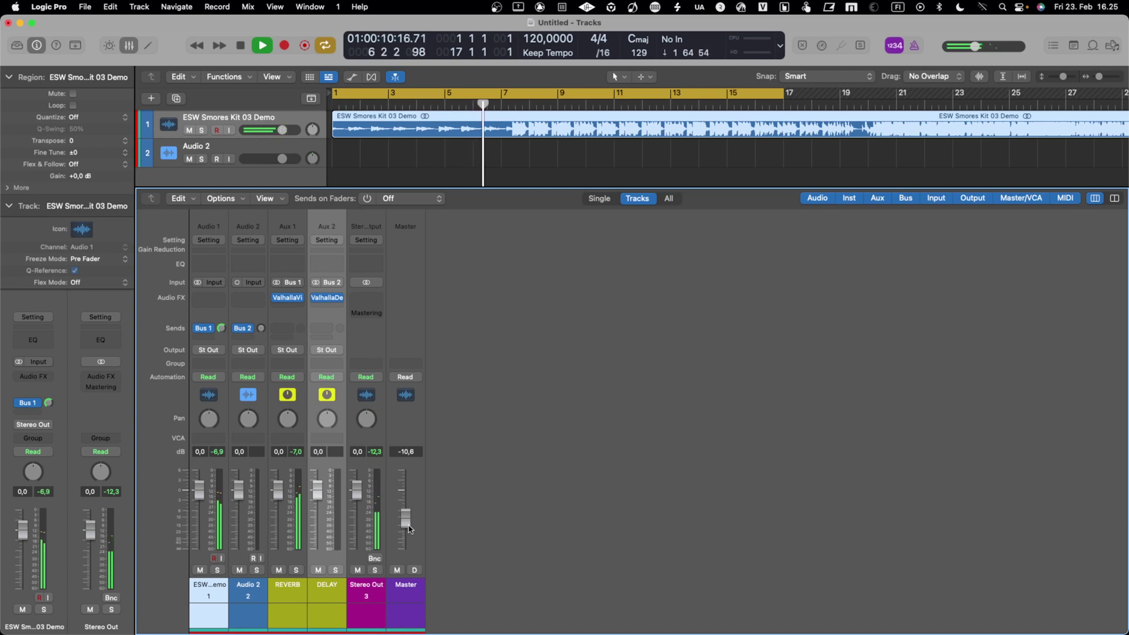
pyautogui.press('space')
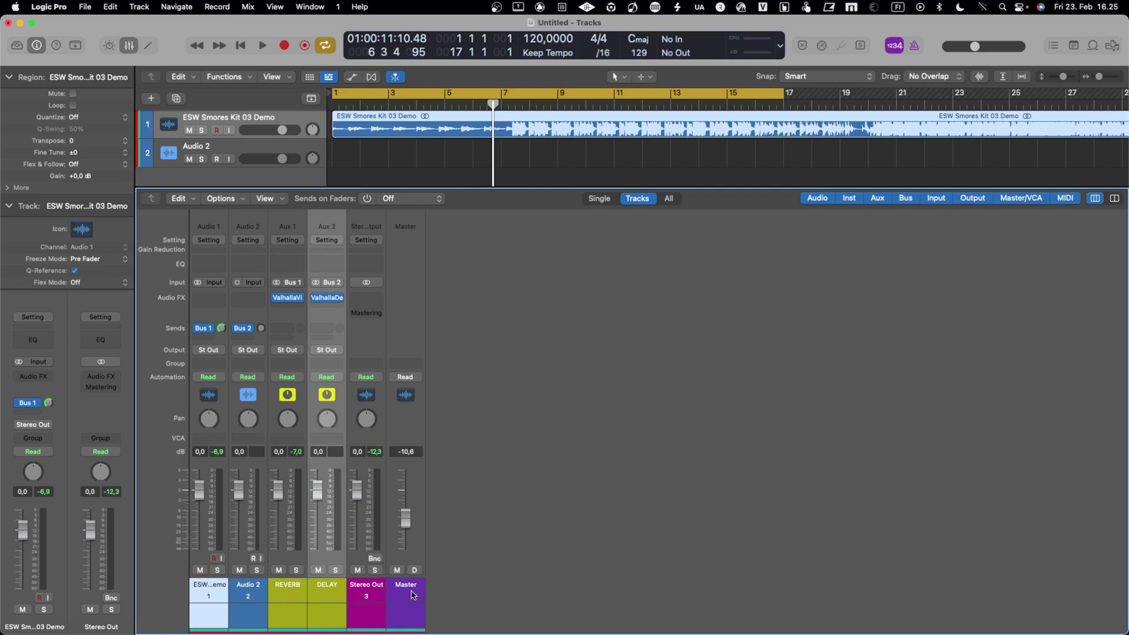
pyautogui.click(257, 352)
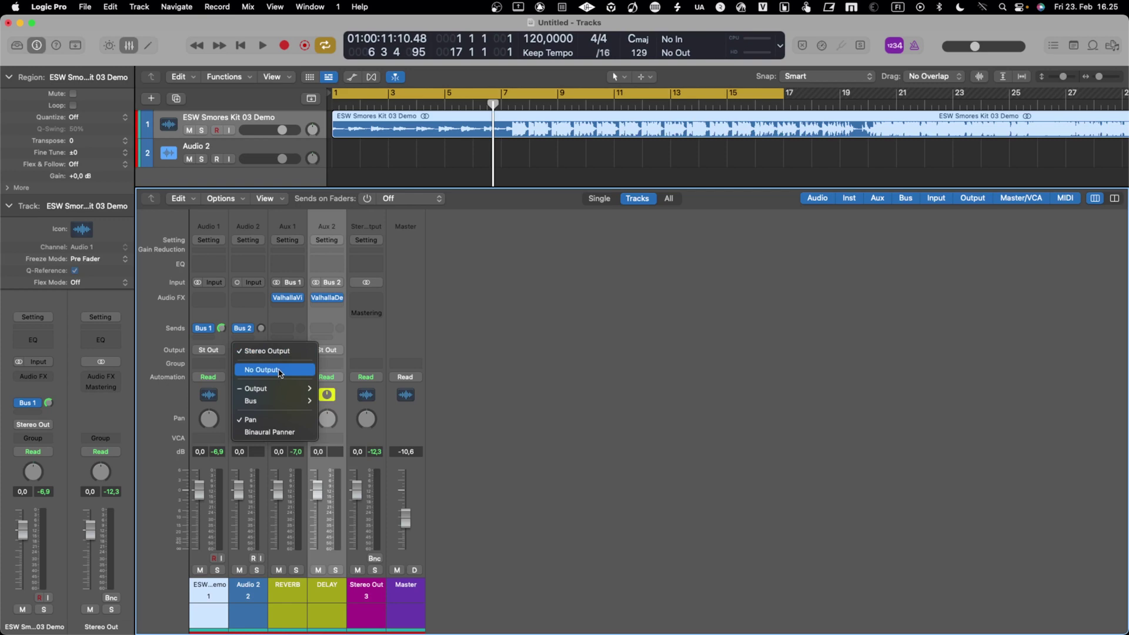
pyautogui.moveTo(280, 406)
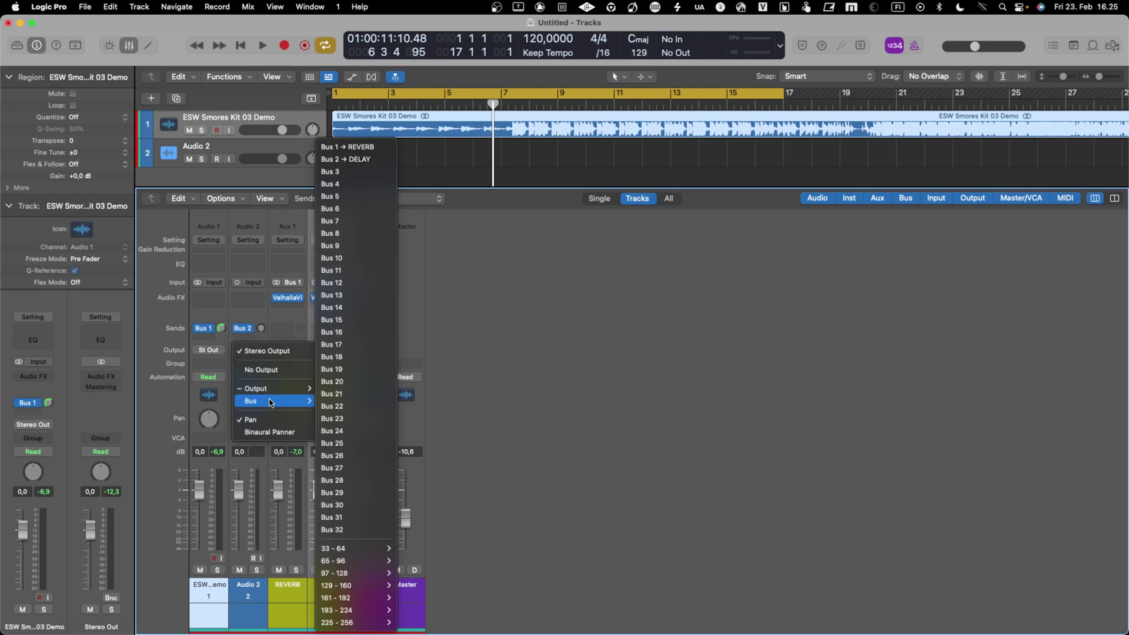
pyautogui.click(210, 327)
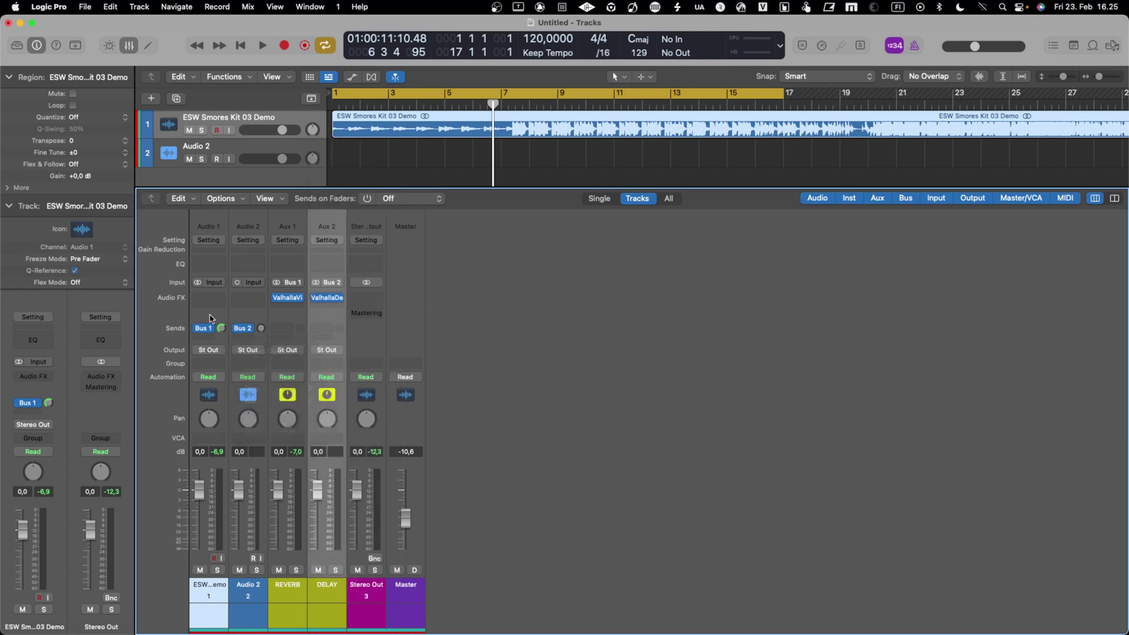
# Step: Remove the Bus 2 send from the Audio 2 channel
pyautogui.click(244, 330)
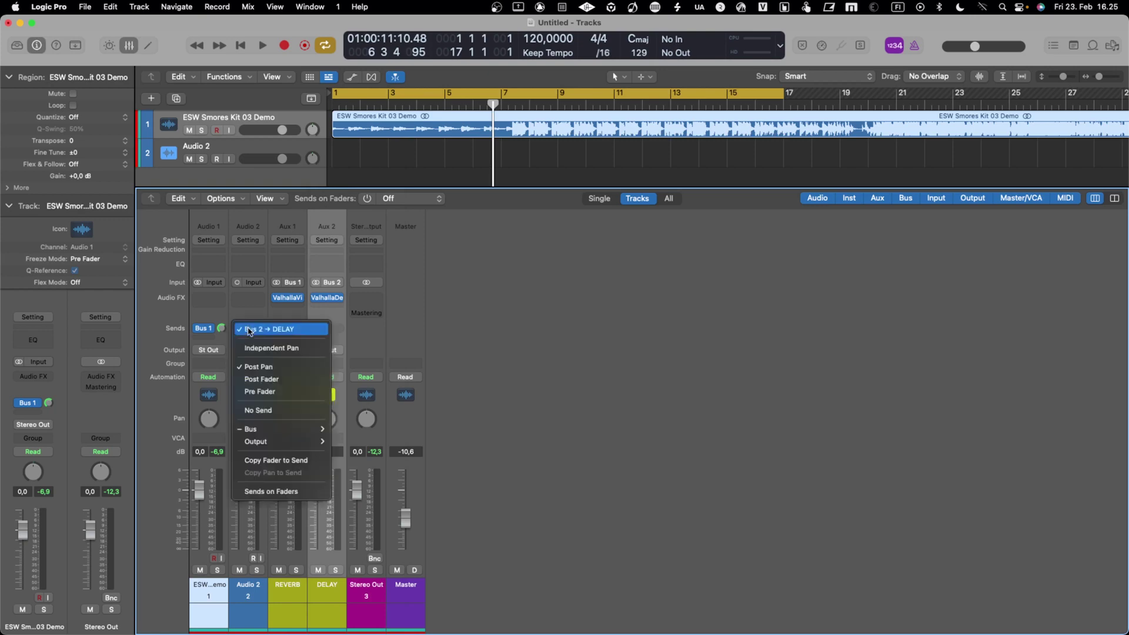
pyautogui.click(258, 410)
# Step: Route the Audio 2 channel's output to Bus 1 (REVERB)
pyautogui.click(248, 351)
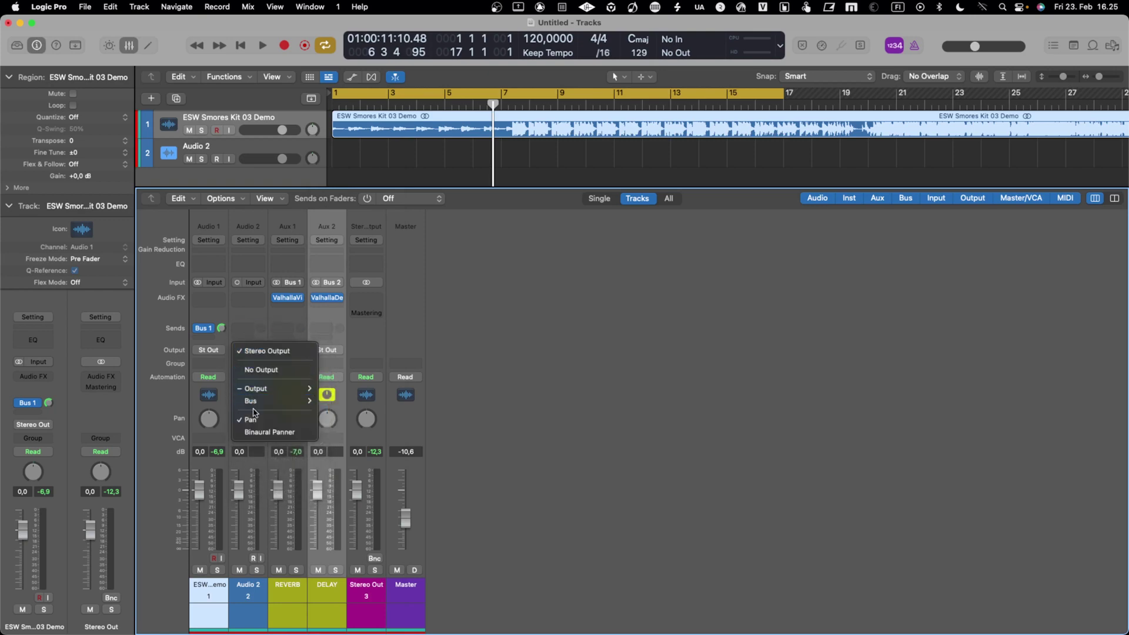
pyautogui.moveTo(259, 402)
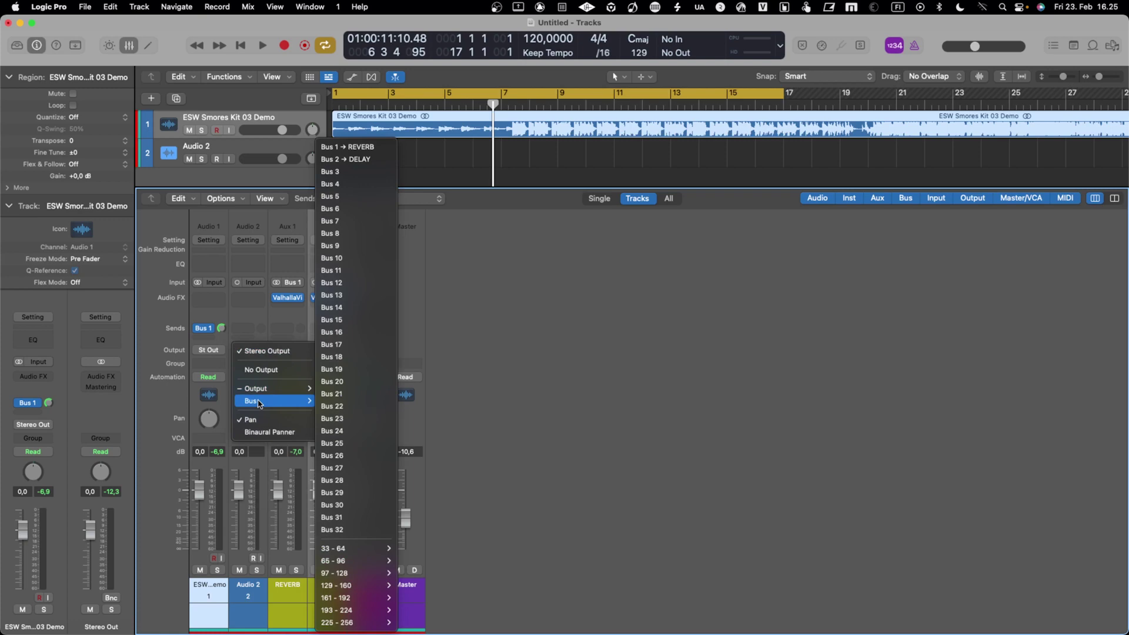
pyautogui.click(372, 147)
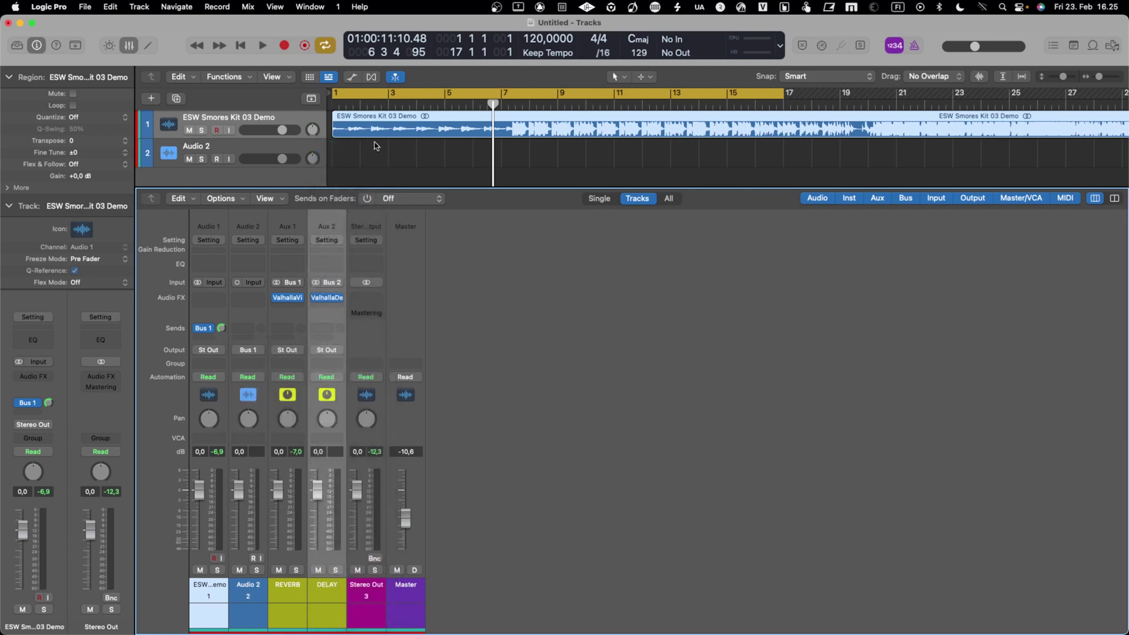
pyautogui.click(390, 120)
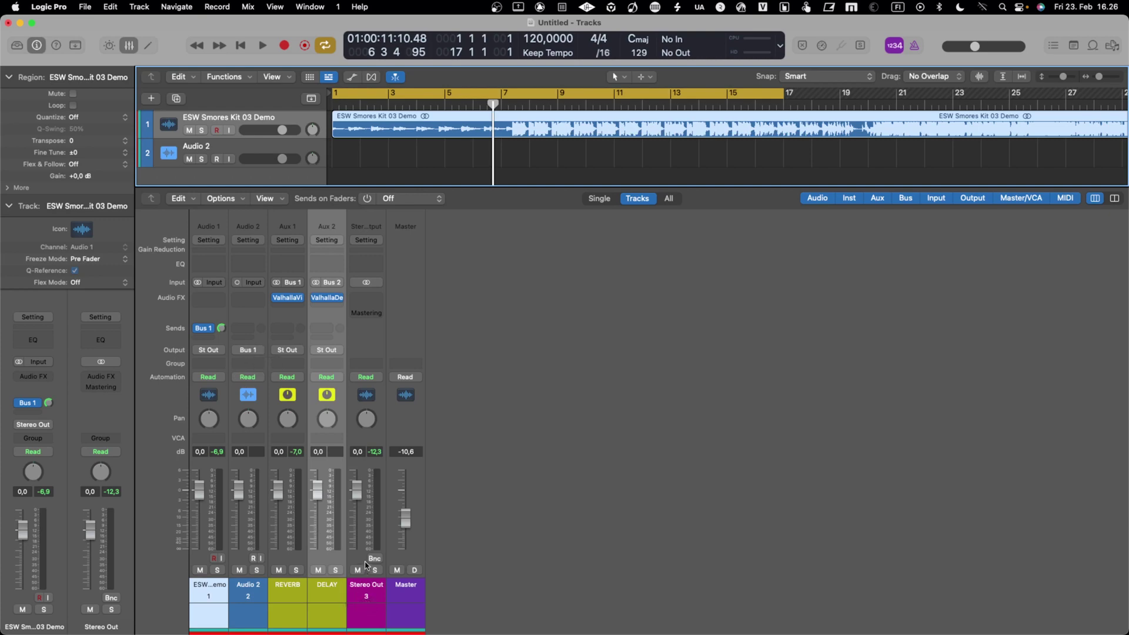
# Step: Set the Audio 2 channel's output back to the Stereo Output
pyautogui.click(246, 352)
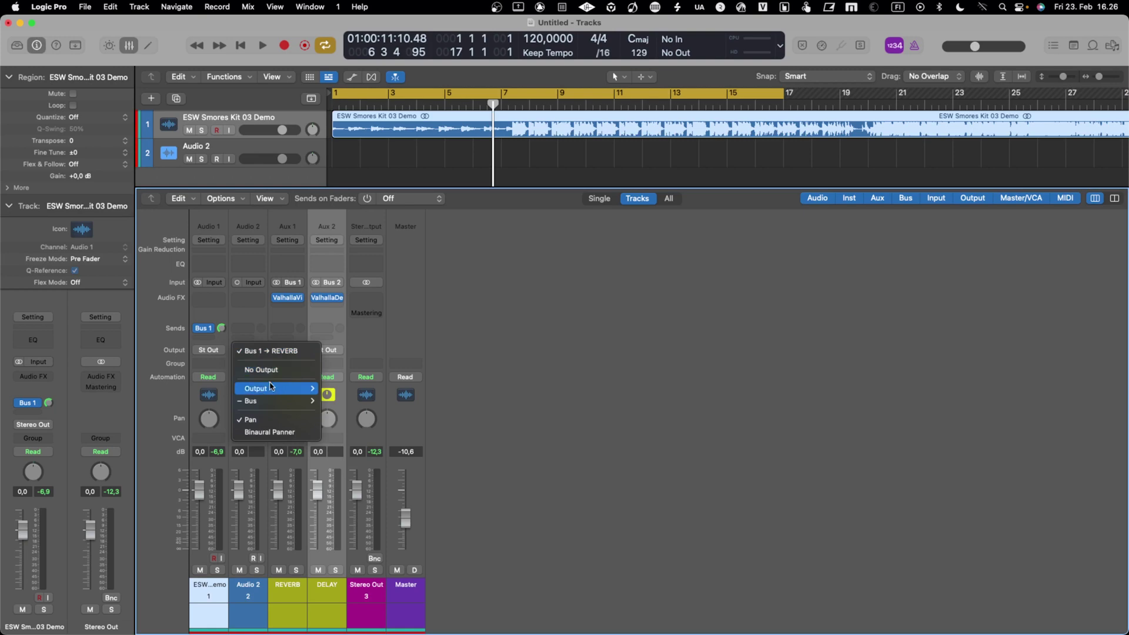
pyautogui.moveTo(306, 390)
pyautogui.click(365, 322)
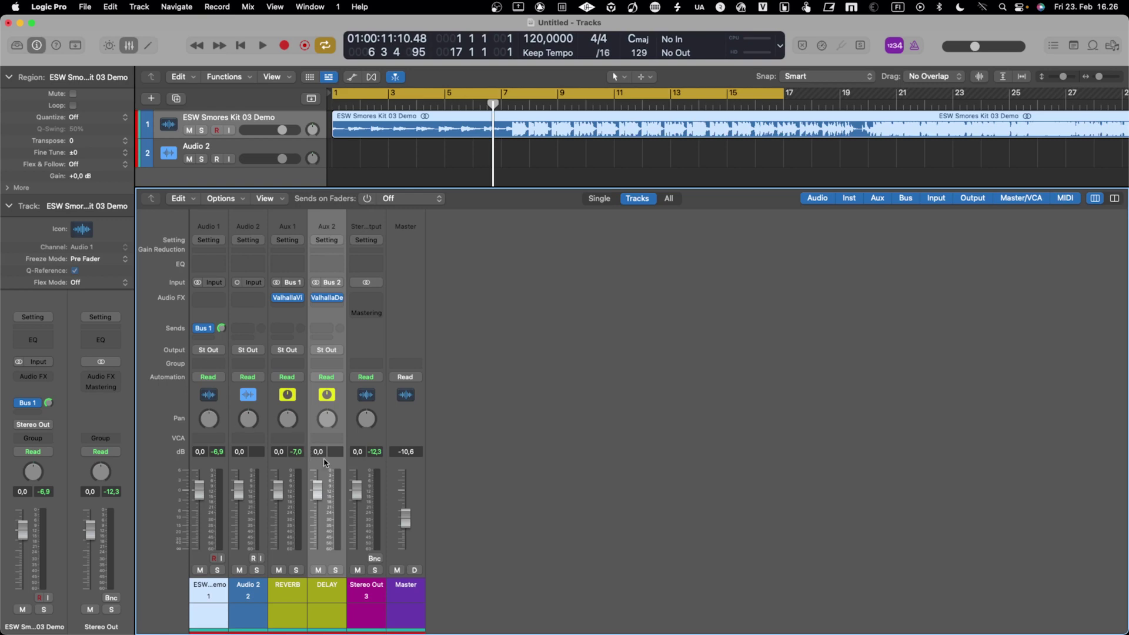
pyautogui.click(209, 351)
pyautogui.moveTo(221, 402)
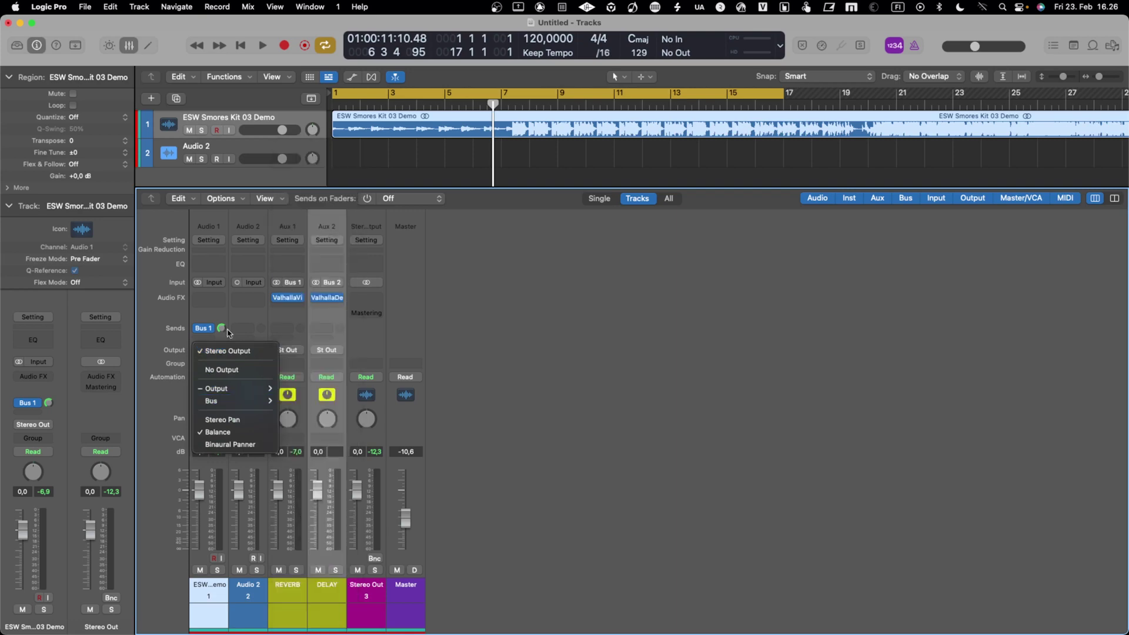
pyautogui.click(239, 312)
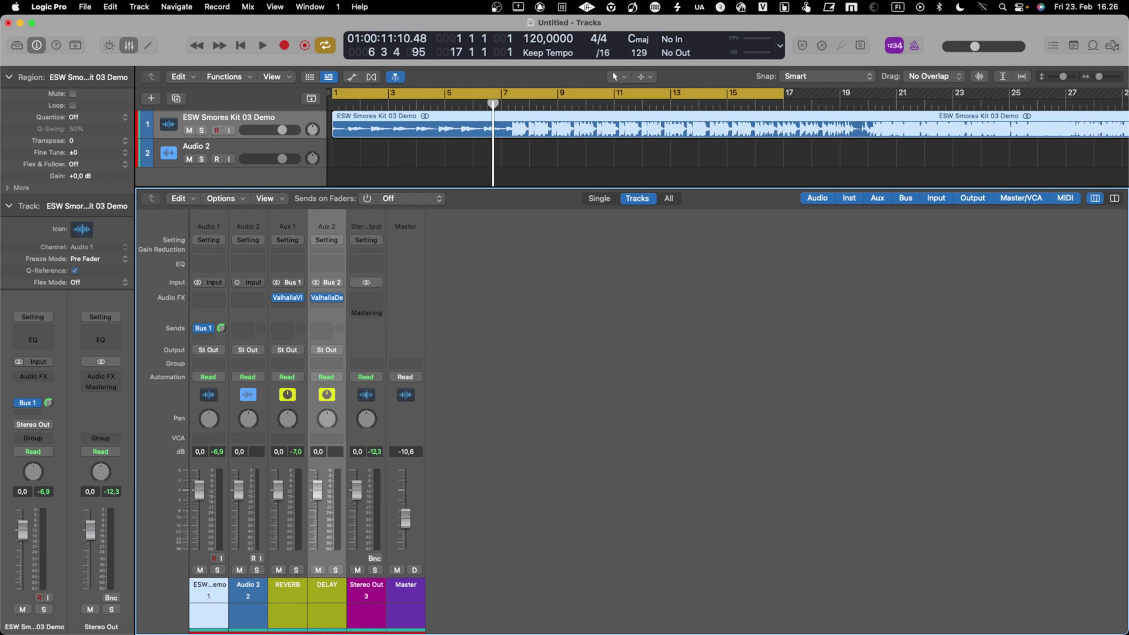
# Step: Add the 01_175 BPM Kick audio file to the second track at bar 1 and shorten the cycle range to the kick region's length
pyautogui.moveTo(280, 2); pyautogui.dragTo(337, 157)
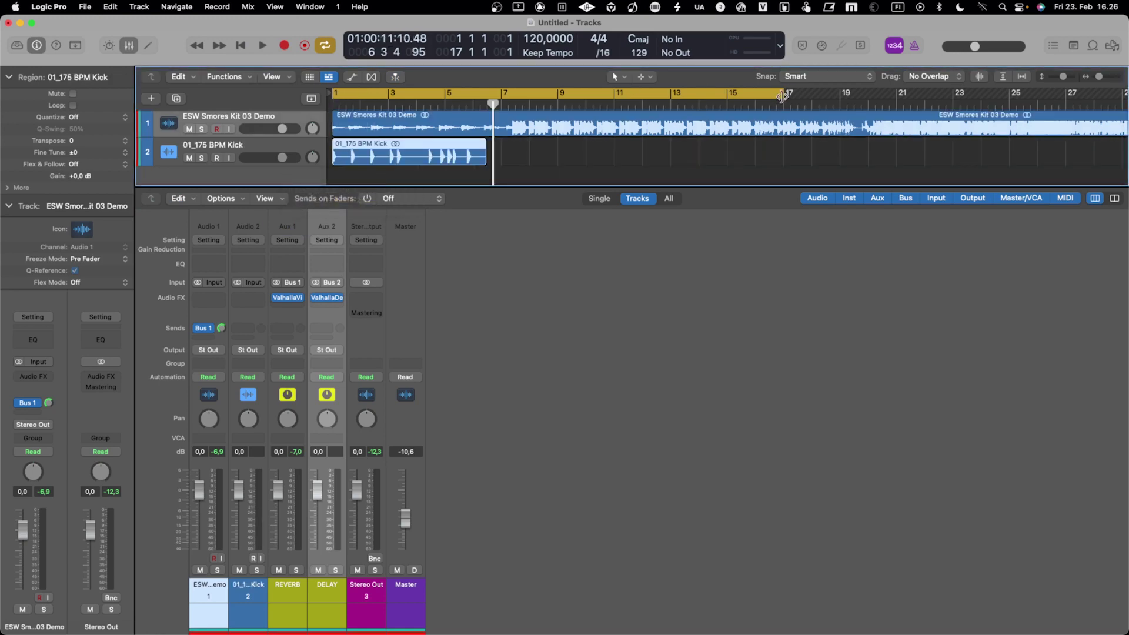
pyautogui.moveTo(782, 98); pyautogui.dragTo(487, 110)
pyautogui.click(337, 100)
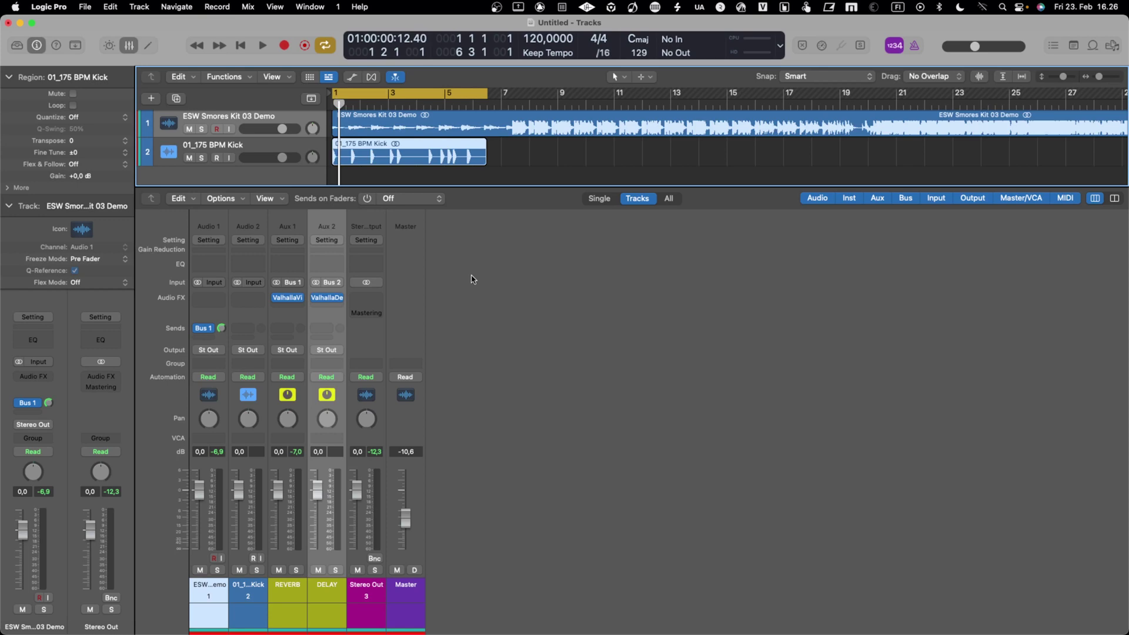
# Step: Play the cycle and lower the kick channel's volume to -6.6 dB during playback
pyautogui.press('space')
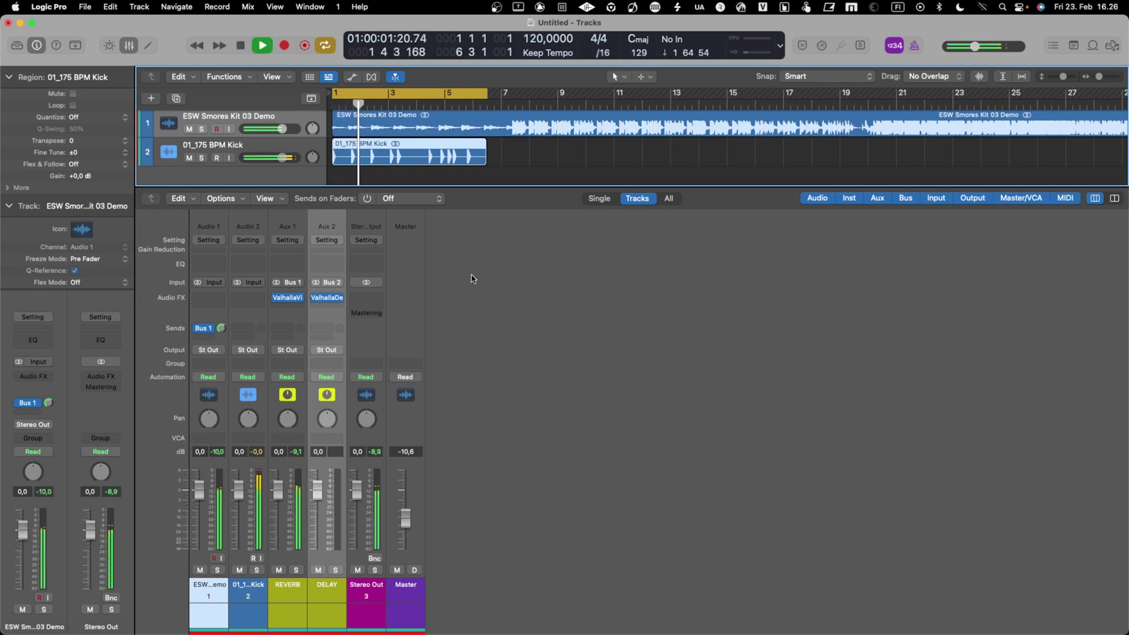
pyautogui.moveTo(238, 489); pyautogui.dragTo(239, 513)
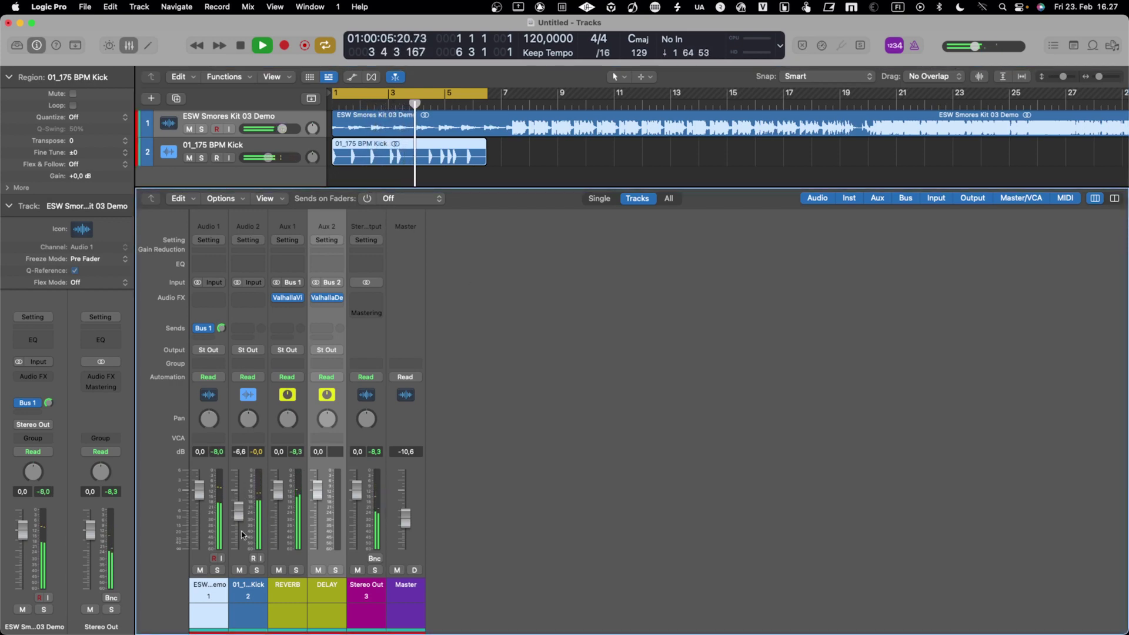
pyautogui.press('space')
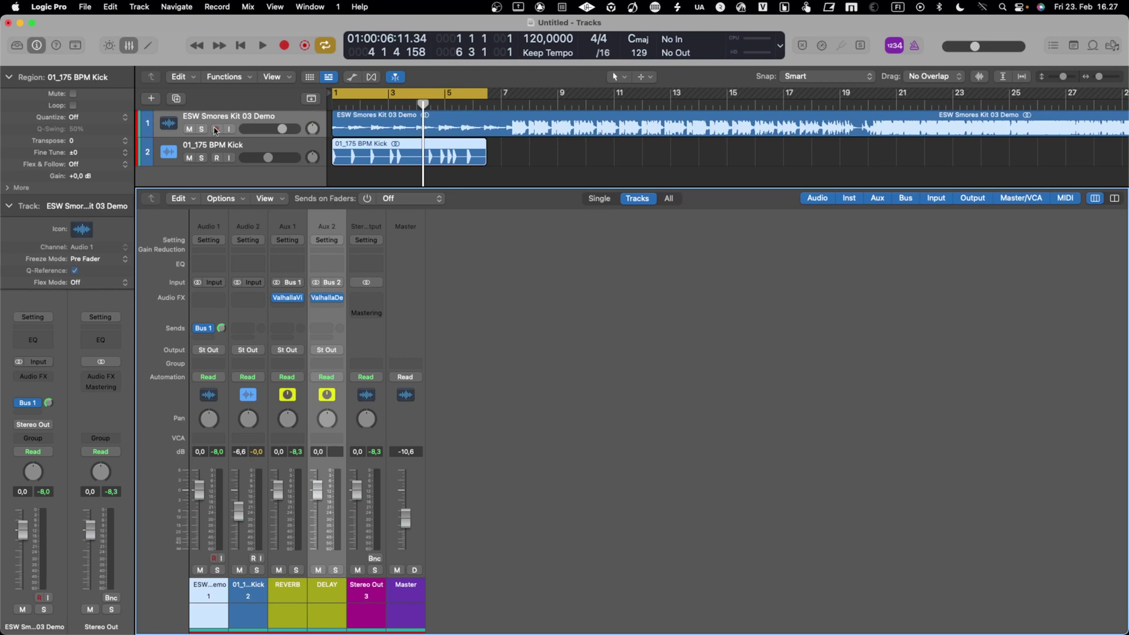
# Step: Select both audio tracks and group them into a summing track stack
pyautogui.click(235, 145)
pyautogui.click(244, 117)
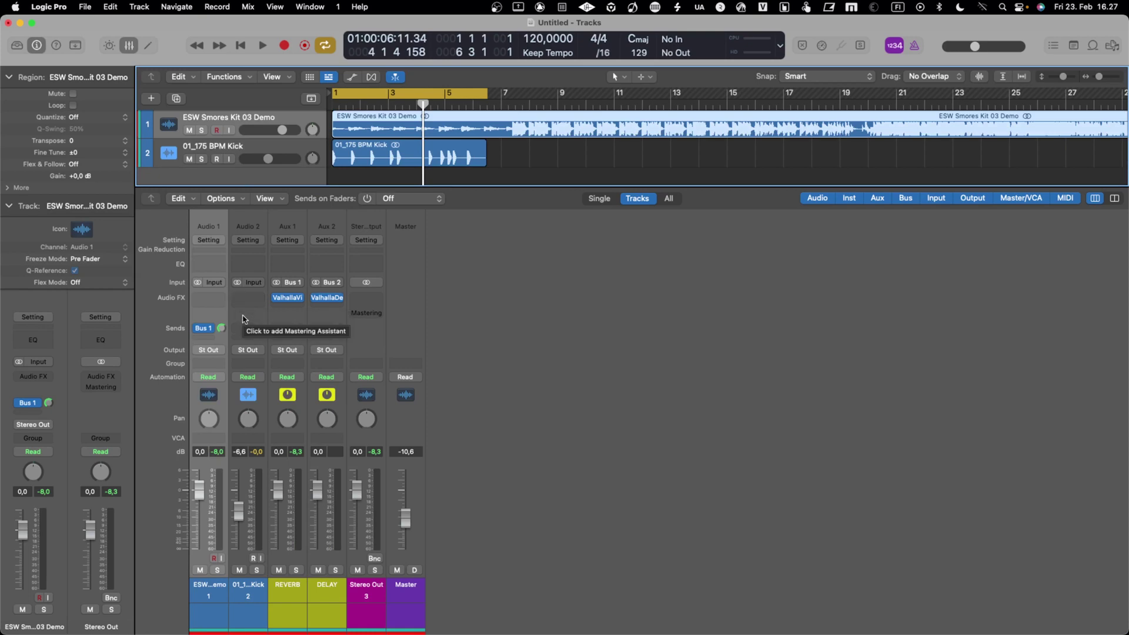
pyautogui.press('super+a')
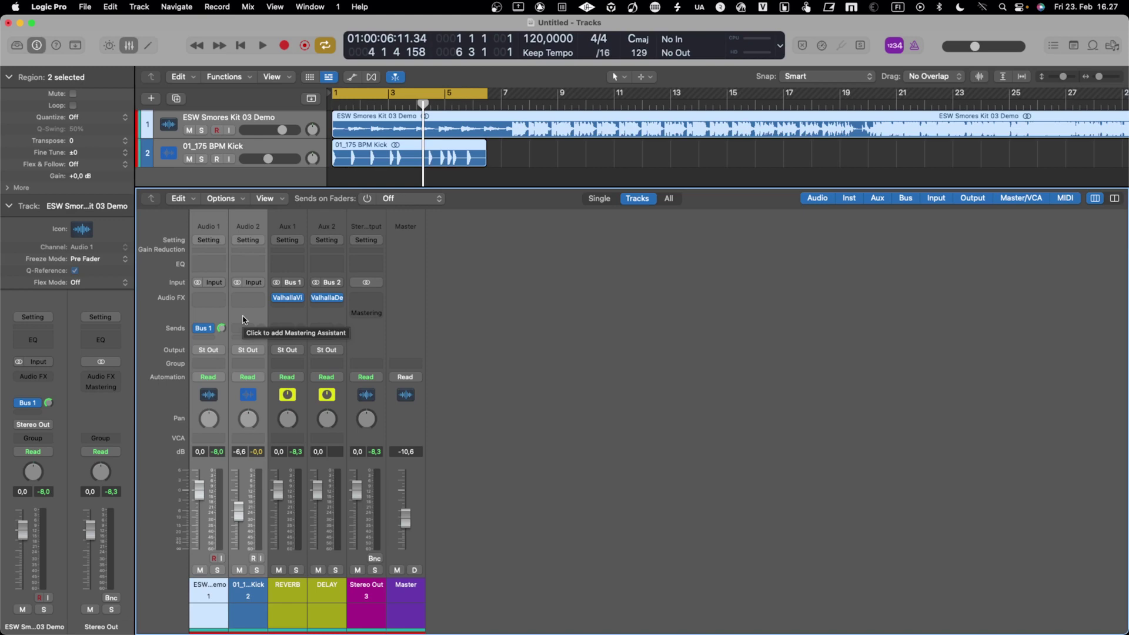
pyautogui.rightClick(247, 314)
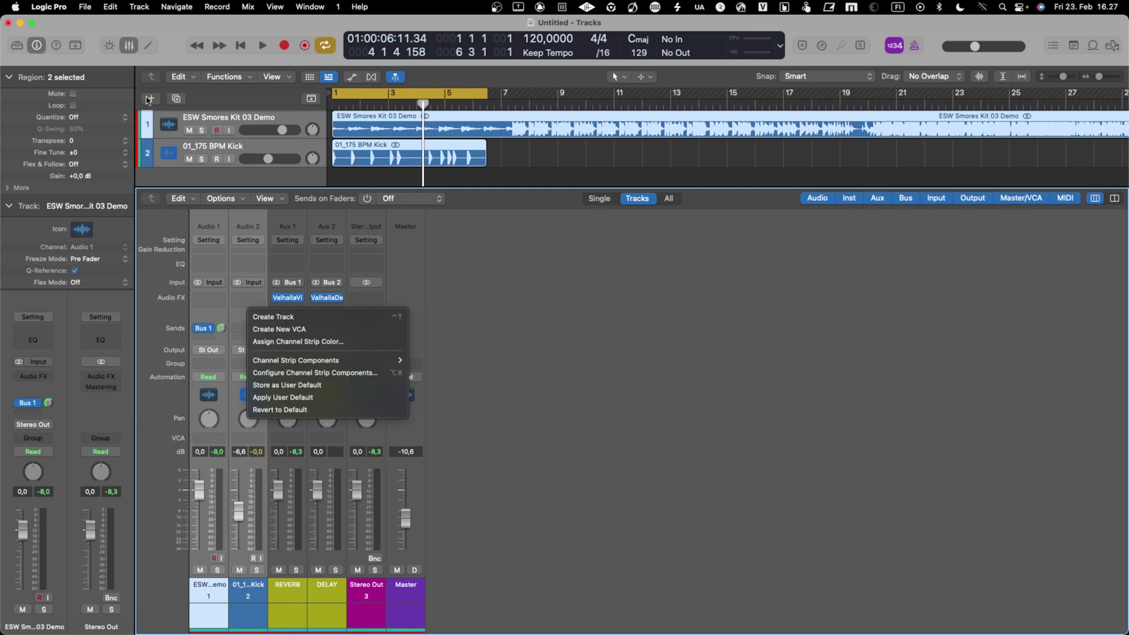
pyautogui.click(196, 313)
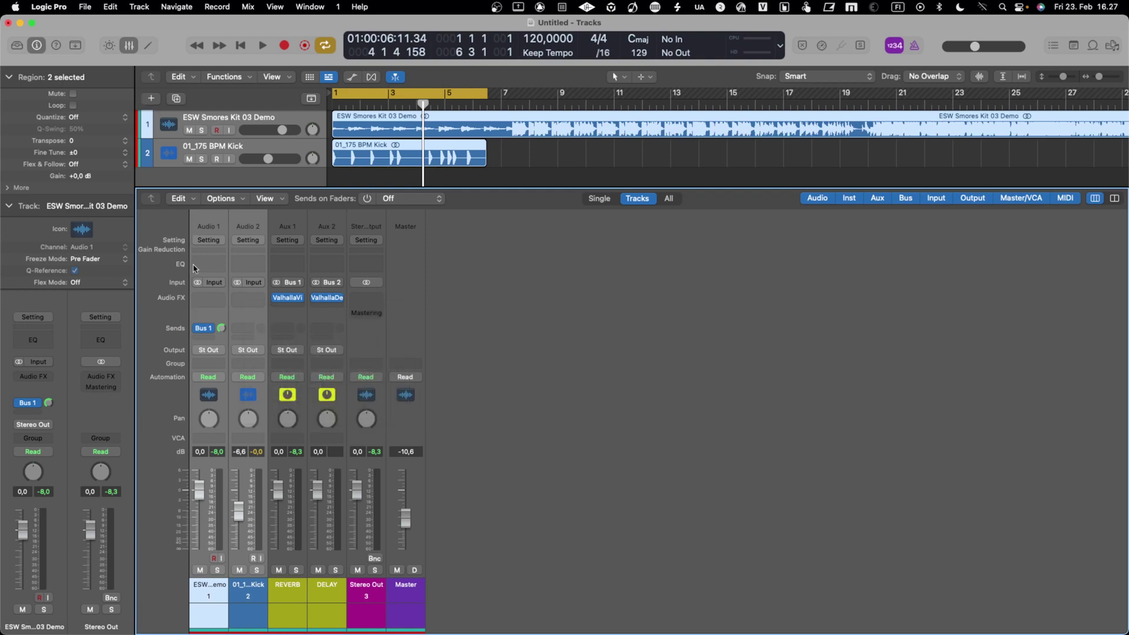
pyautogui.rightClick(231, 119)
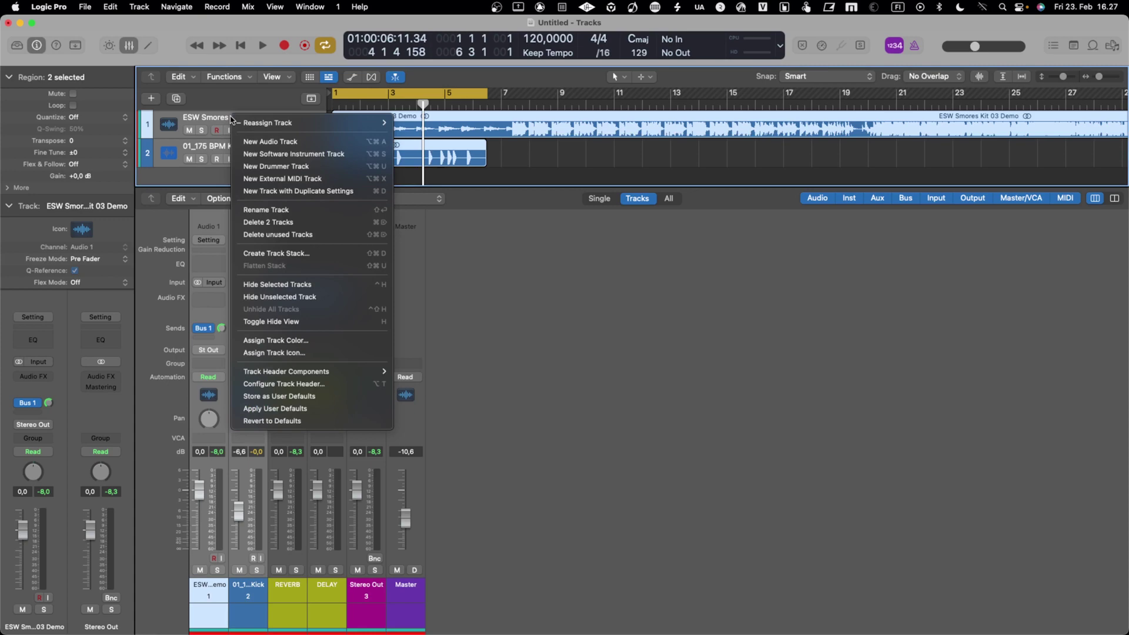
pyautogui.click(305, 256)
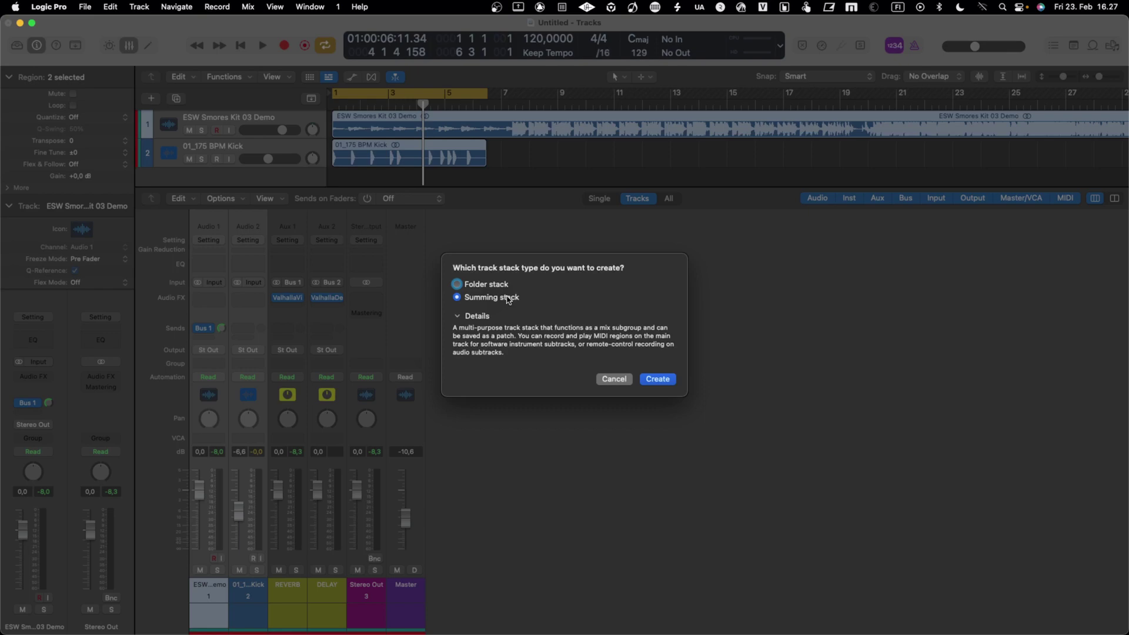
pyautogui.click(657, 380)
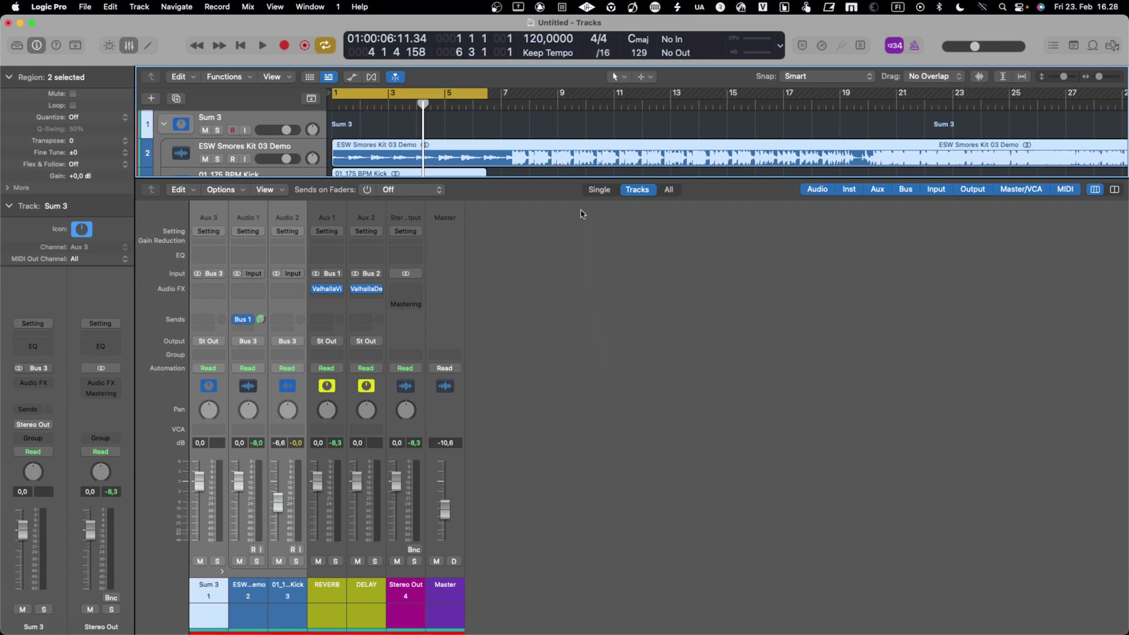
# Step: Resize the tracks area so the stack and both subtracks fit above the mixer's routing section
pyautogui.moveTo(576, 177); pyautogui.dragTo(579, 302)
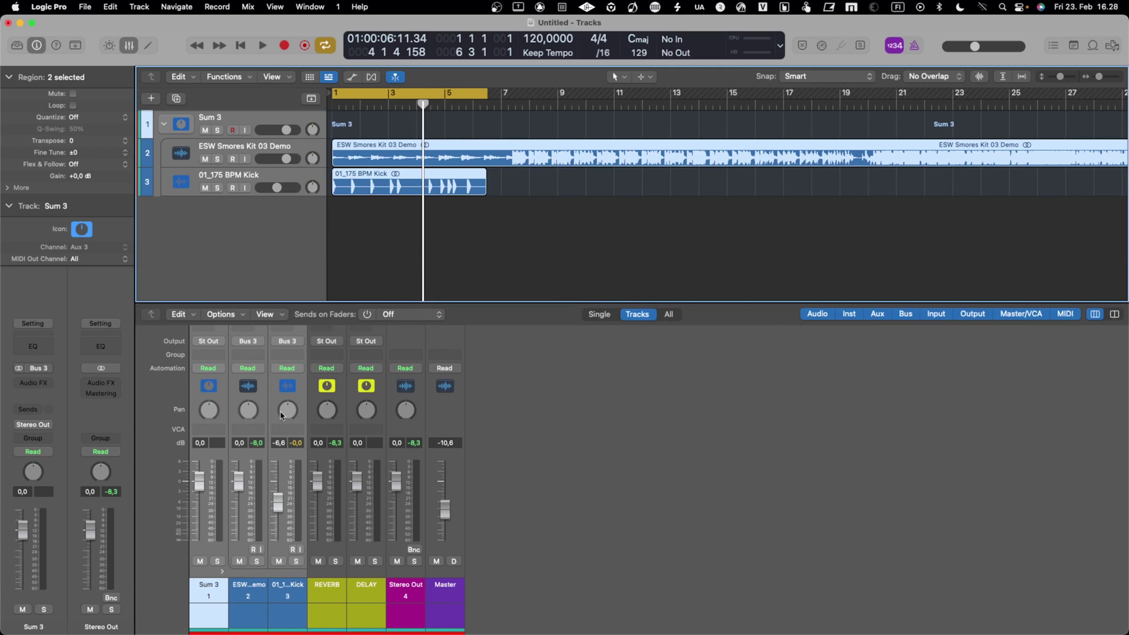
pyautogui.moveTo(357, 302); pyautogui.dragTo(357, 245)
pyautogui.scroll(1, 271, 363)
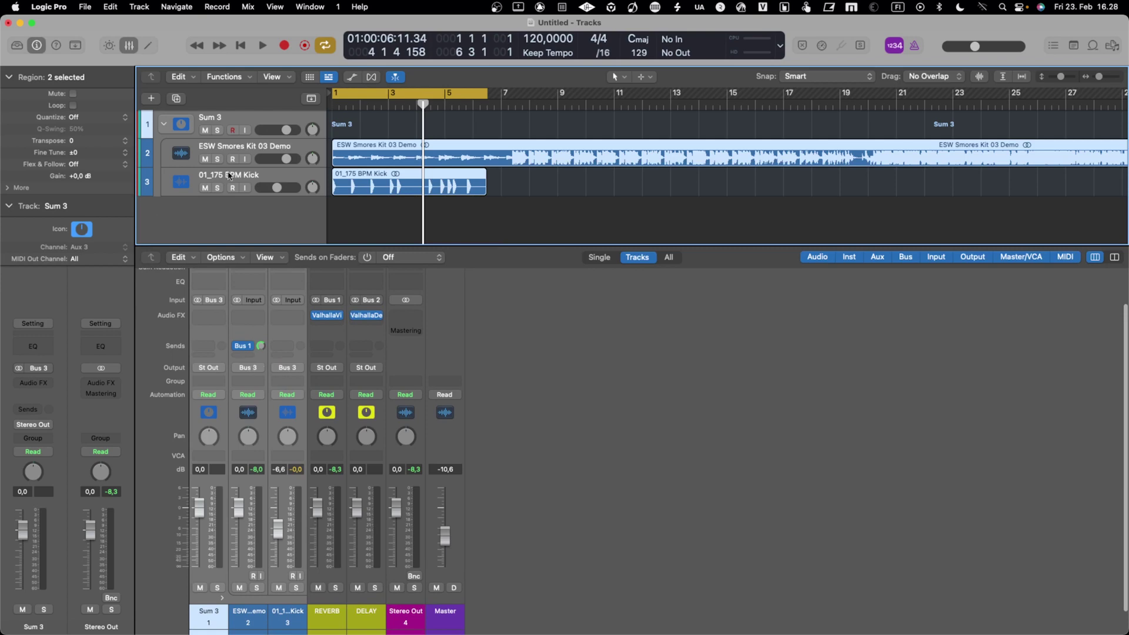
# Step: Route the selected channels' outputs to Bus 3 (Sum 3) and restore the Sum 3 channel's output to Stereo Output
pyautogui.click(244, 369)
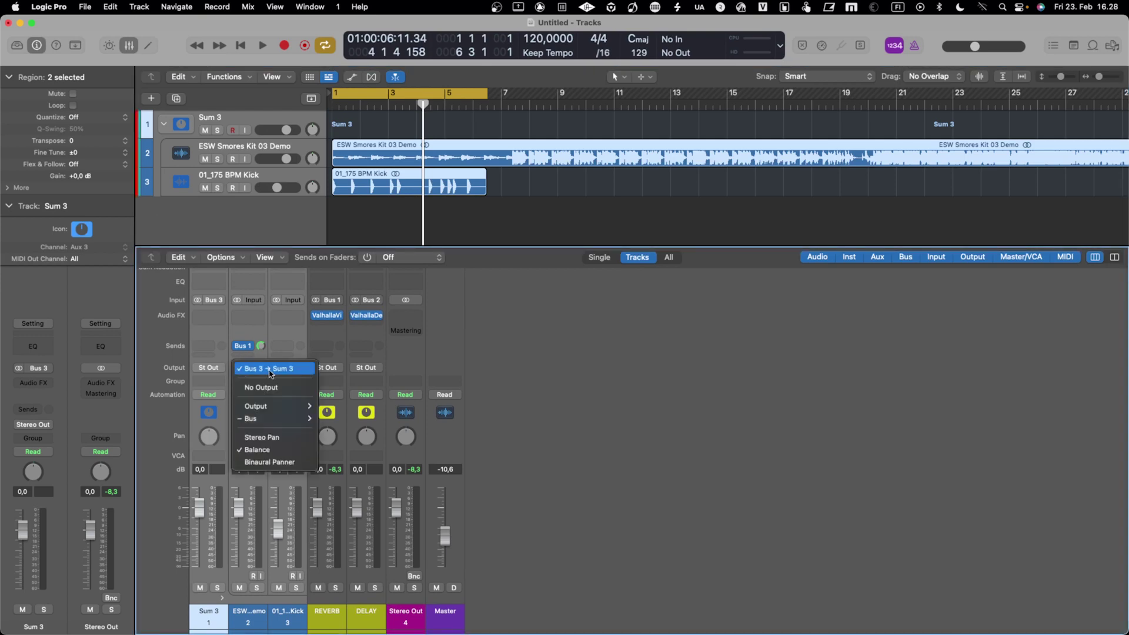
pyautogui.click(270, 370)
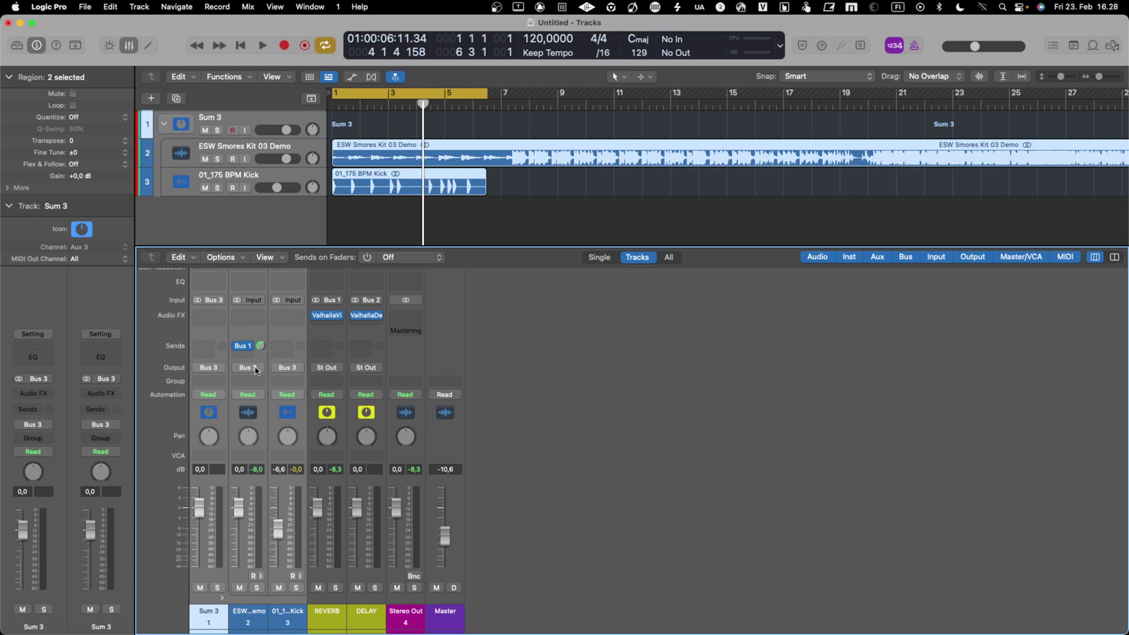
pyautogui.click(213, 200)
pyautogui.click(221, 369)
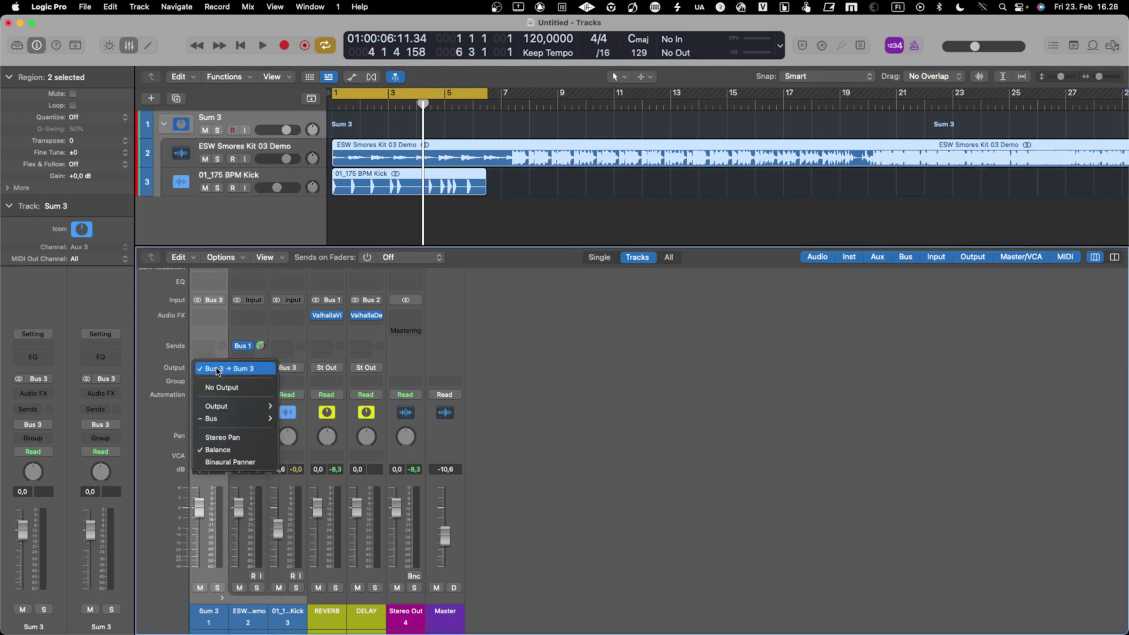
pyautogui.moveTo(227, 406)
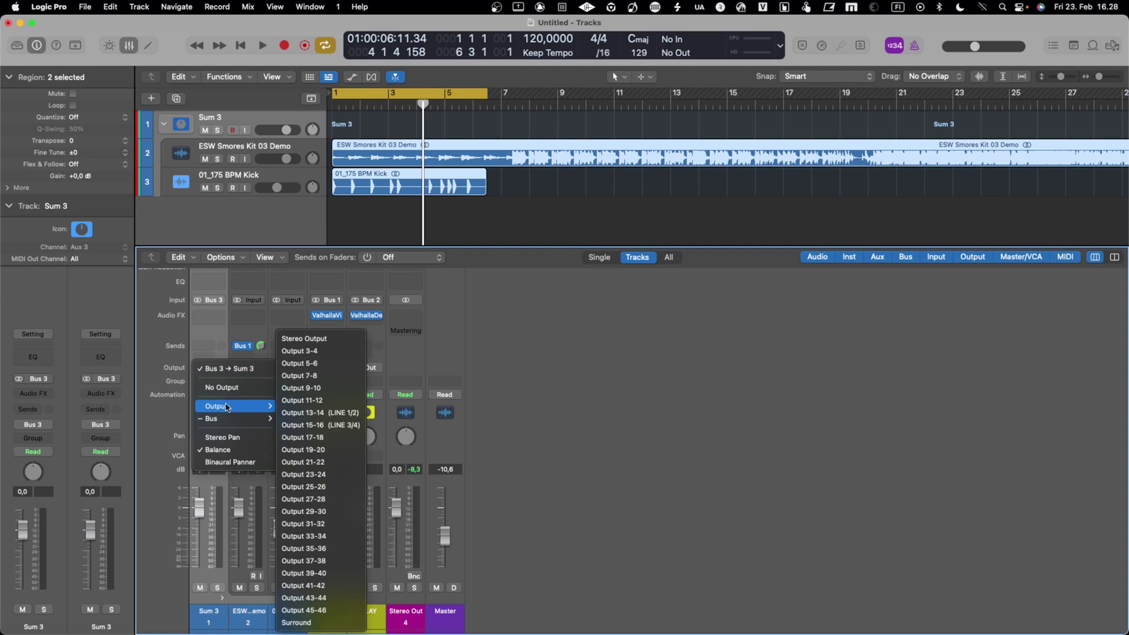
pyautogui.click(304, 339)
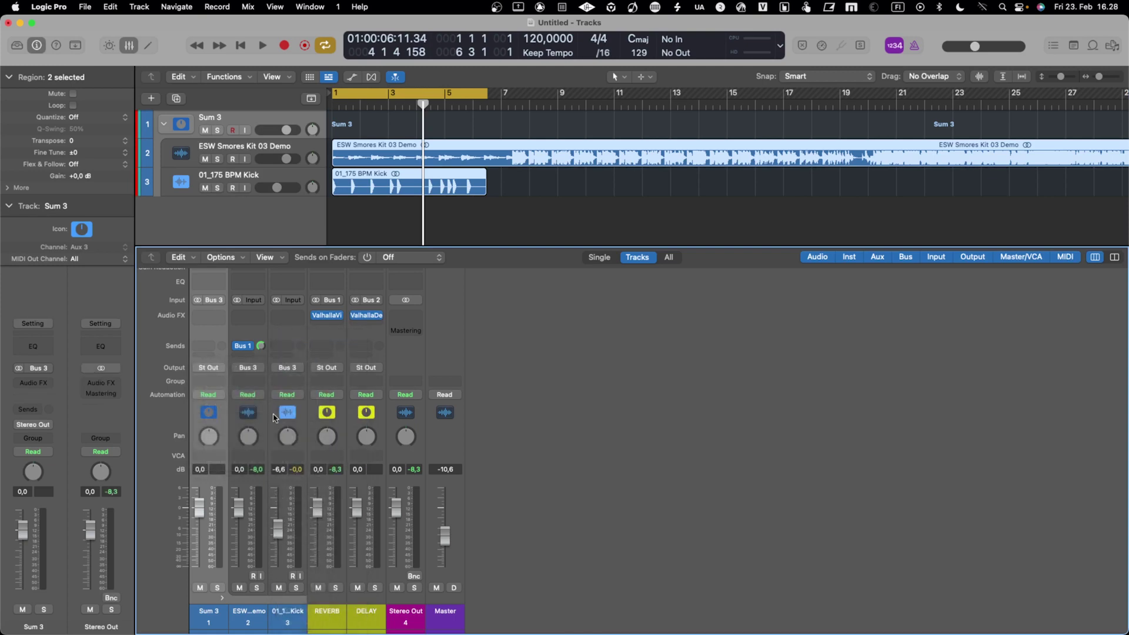
# Step: Inspect the bus output options of the Audio 1 channel down to the Sum 3 entry without changing them
pyautogui.click(254, 369)
pyautogui.moveTo(257, 420)
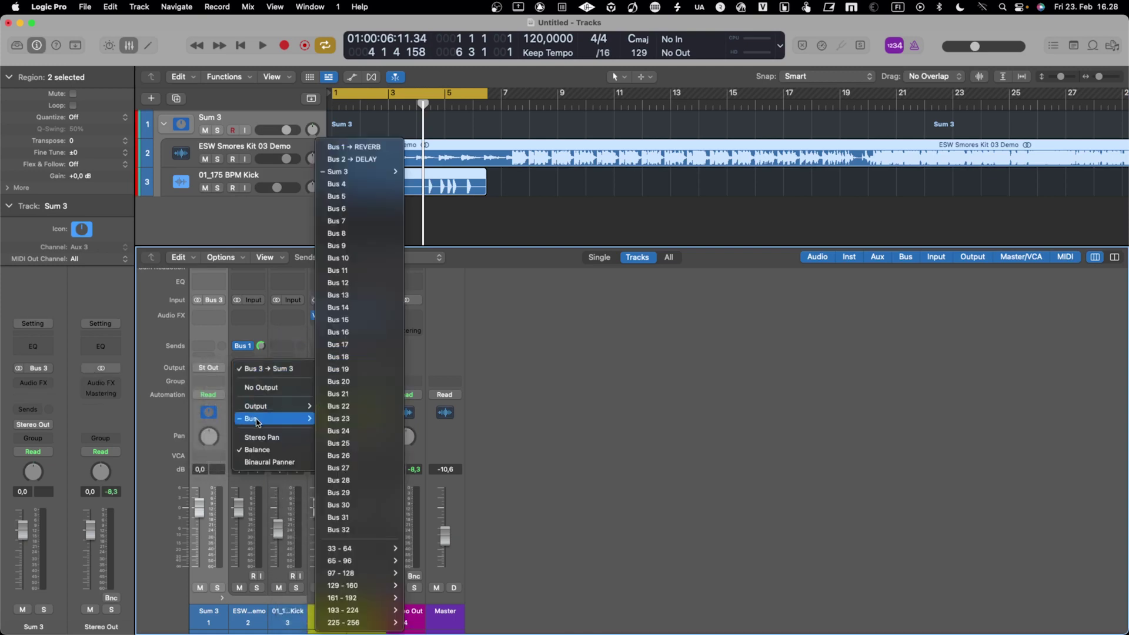
pyautogui.moveTo(377, 171)
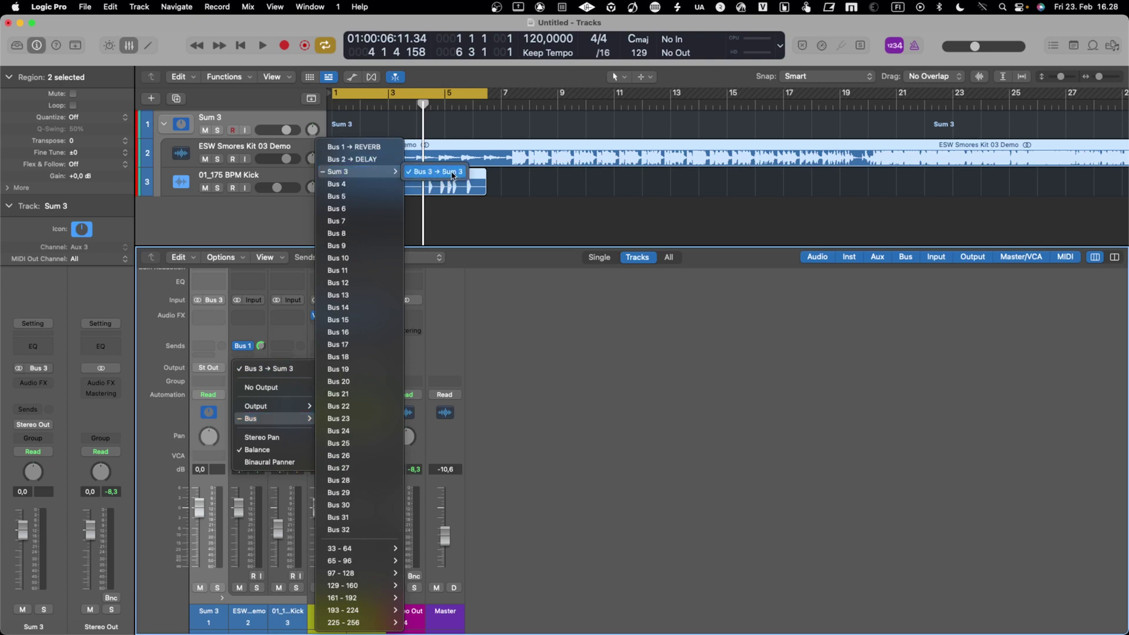
pyautogui.click(266, 234)
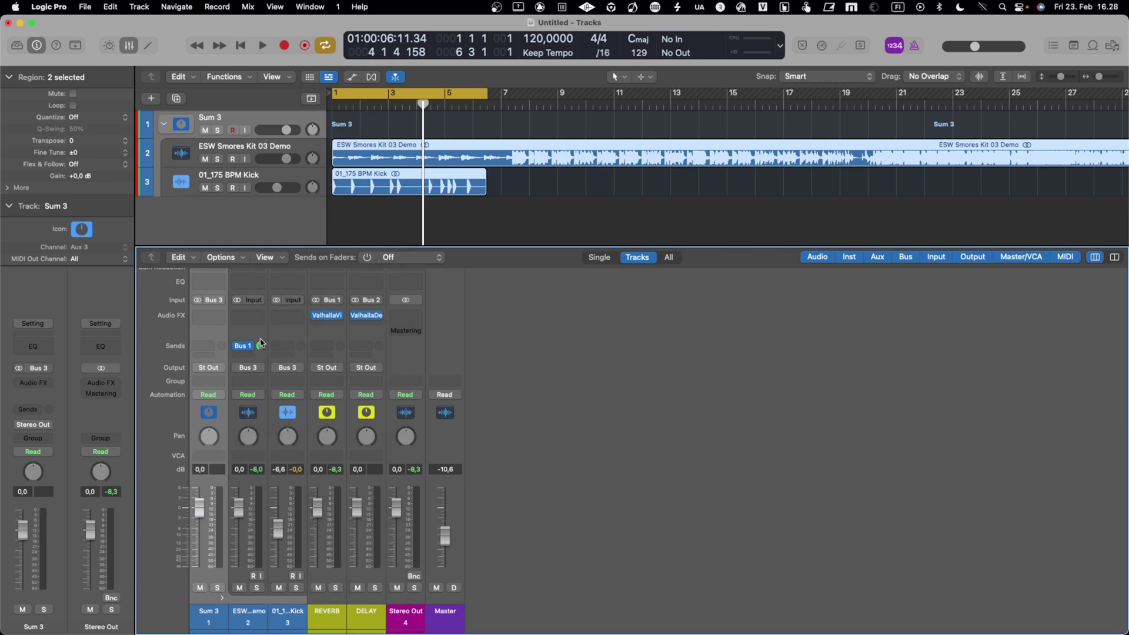
# Step: During playback, pull the Sum 3 fader fully down and raise it again to -2.5 dB
pyautogui.press('space')
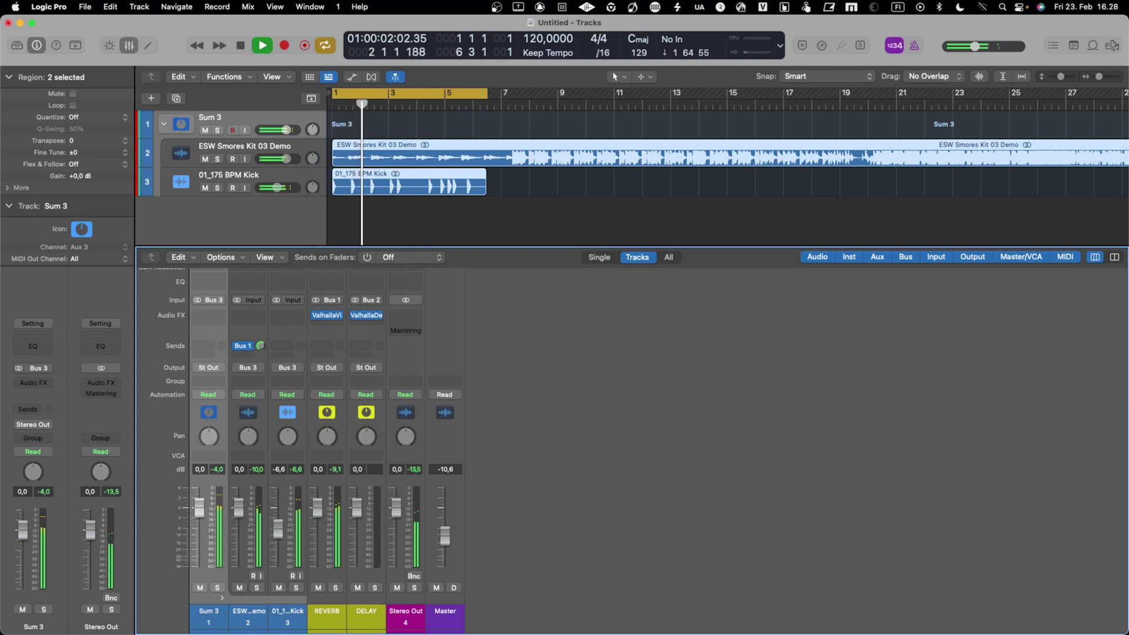
pyautogui.moveTo(206, 512); pyautogui.dragTo(200, 630)
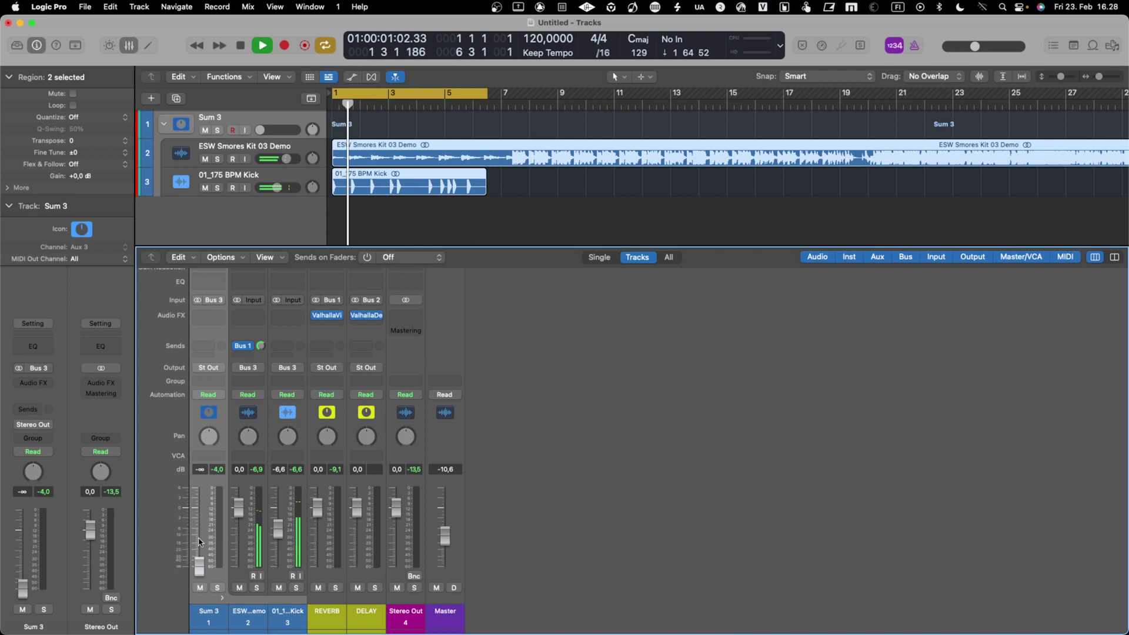
pyautogui.moveTo(201, 568); pyautogui.dragTo(200, 516)
pyautogui.moveTo(208, 473); pyautogui.dragTo(208, 476)
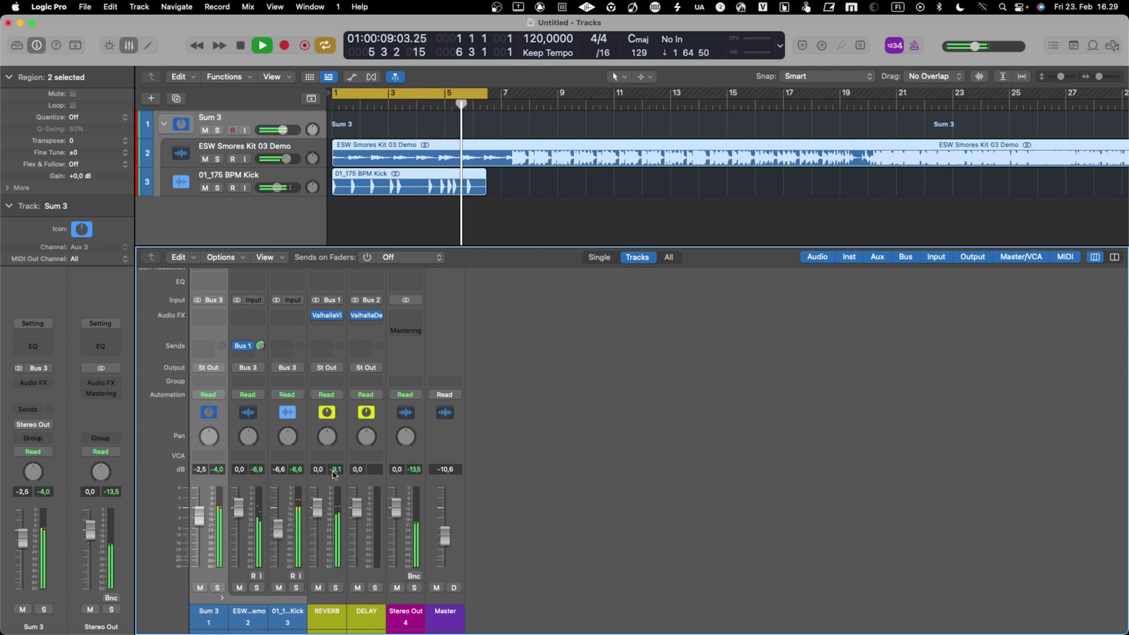
pyautogui.press('space')
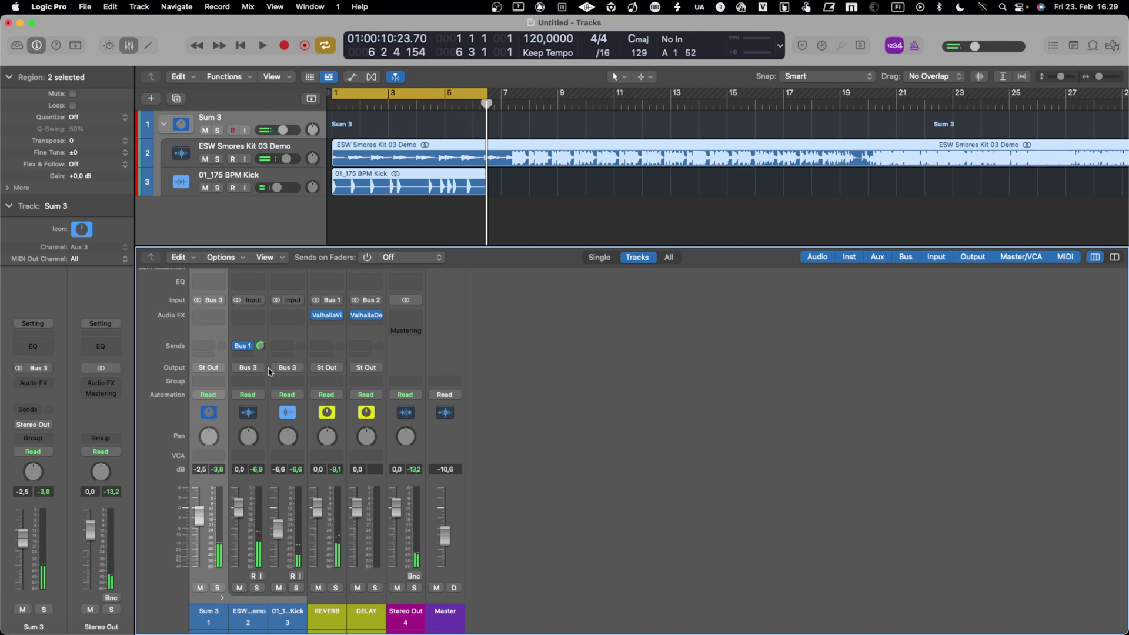
# Step: Insert the Fresh Air plug-in from the mastering tools on the Sum 3 channel
pyautogui.scroll(2, 194, 386)
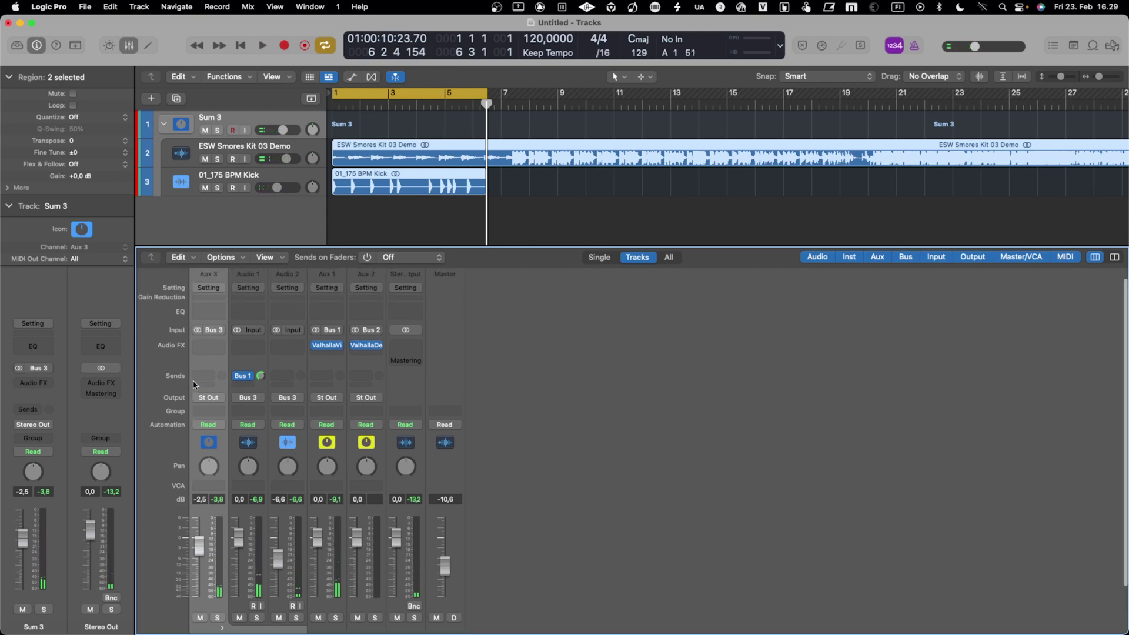
pyautogui.click(209, 349)
pyautogui.moveTo(227, 387)
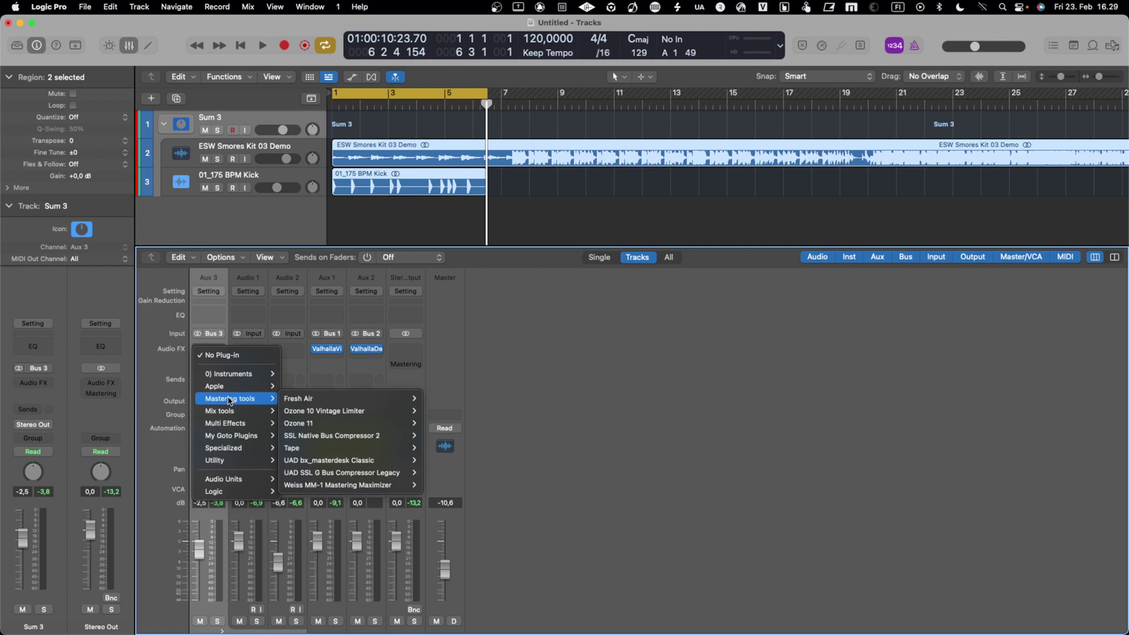
pyautogui.moveTo(378, 399)
pyautogui.click(456, 400)
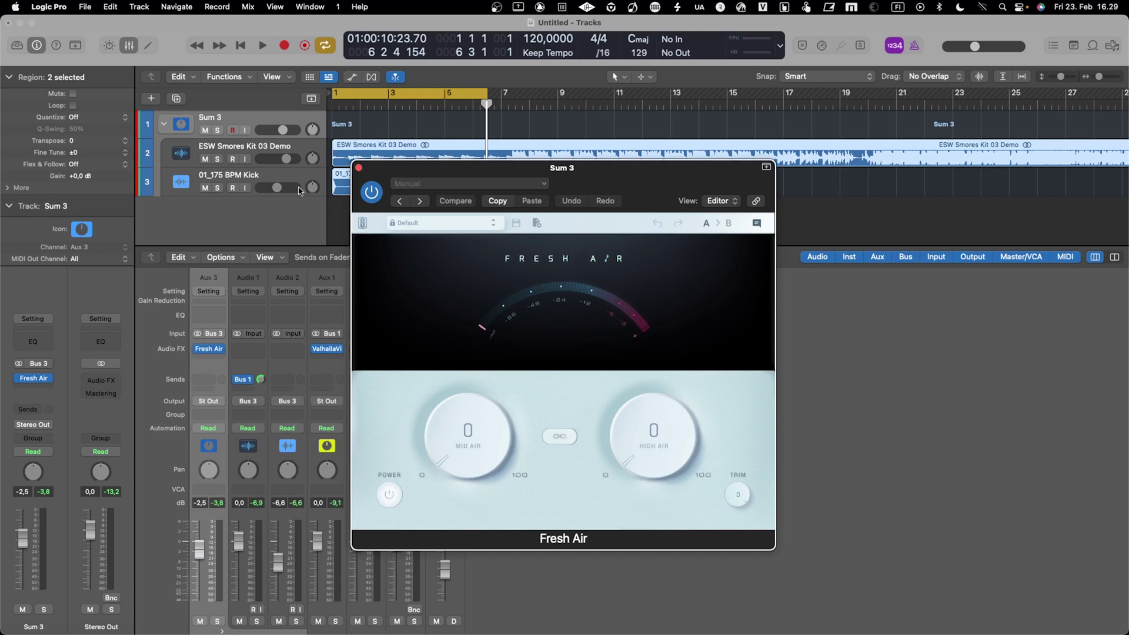
# Step: During playback, set Fresh Air's Mid Air to 56 and High Air to 64, and close the plug-in window
pyautogui.moveTo(211, 353)
pyautogui.press('space')
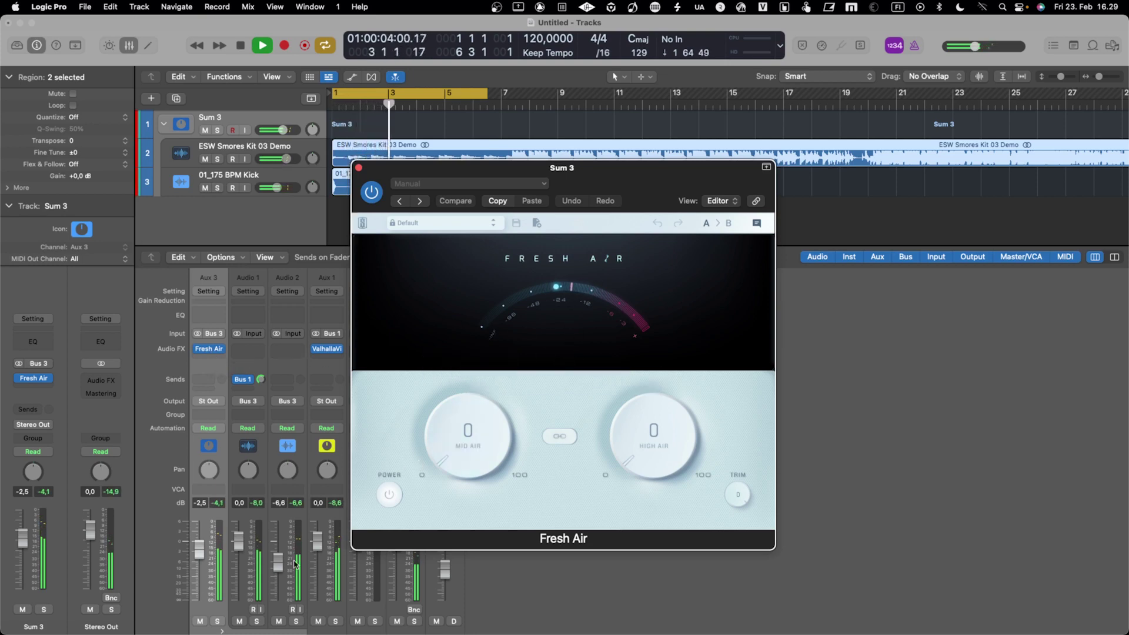
pyautogui.moveTo(483, 453); pyautogui.dragTo(490, 326)
pyautogui.moveTo(637, 481); pyautogui.dragTo(687, 347)
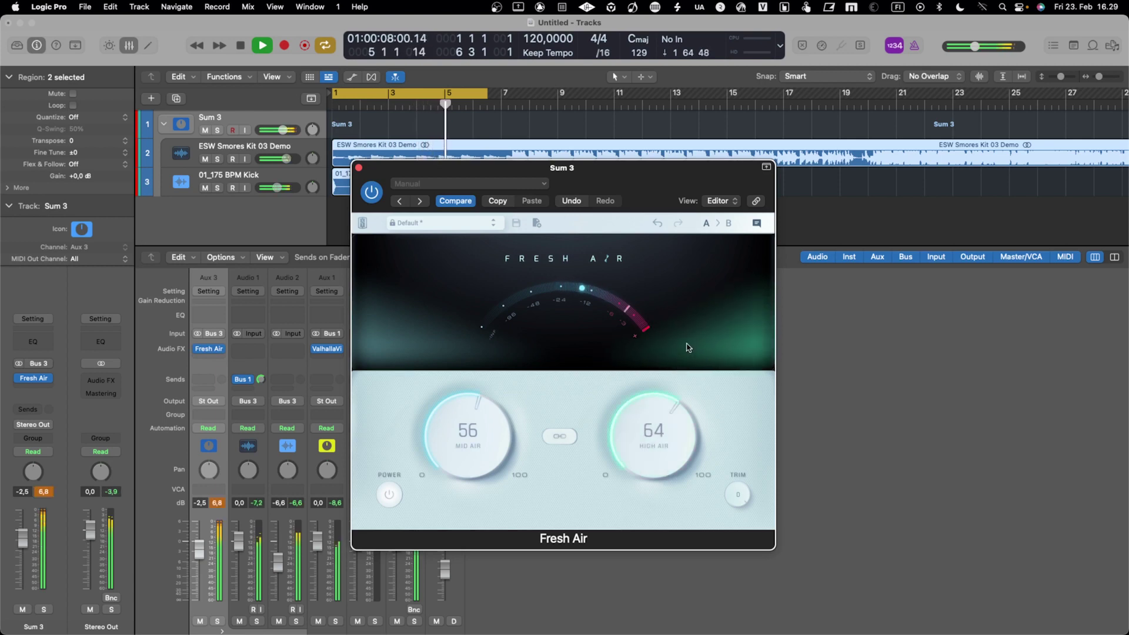
pyautogui.press('space')
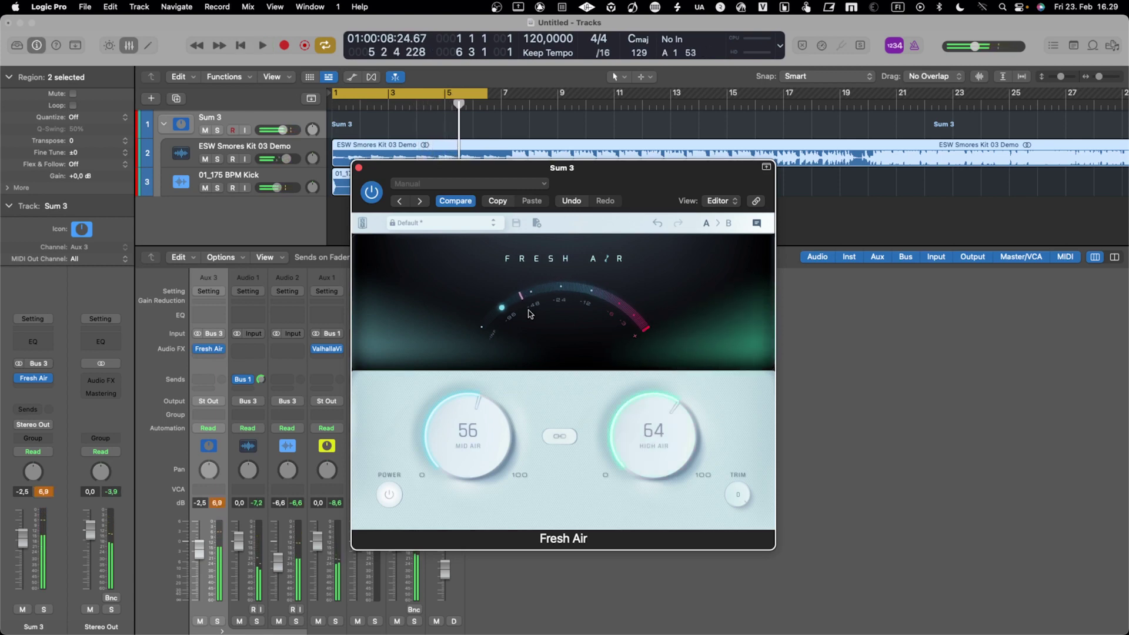
pyautogui.click(359, 167)
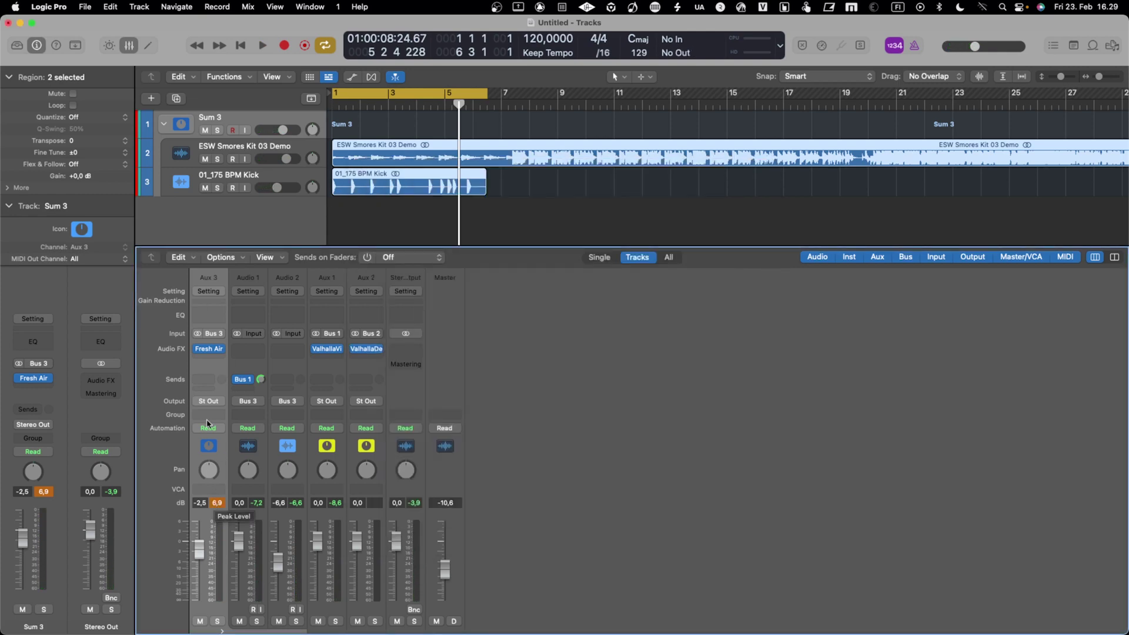
# Step: Reset the peak level readings and lower the Sum 3 fader to -14.8 dB while playing the cycle
pyautogui.click(217, 504)
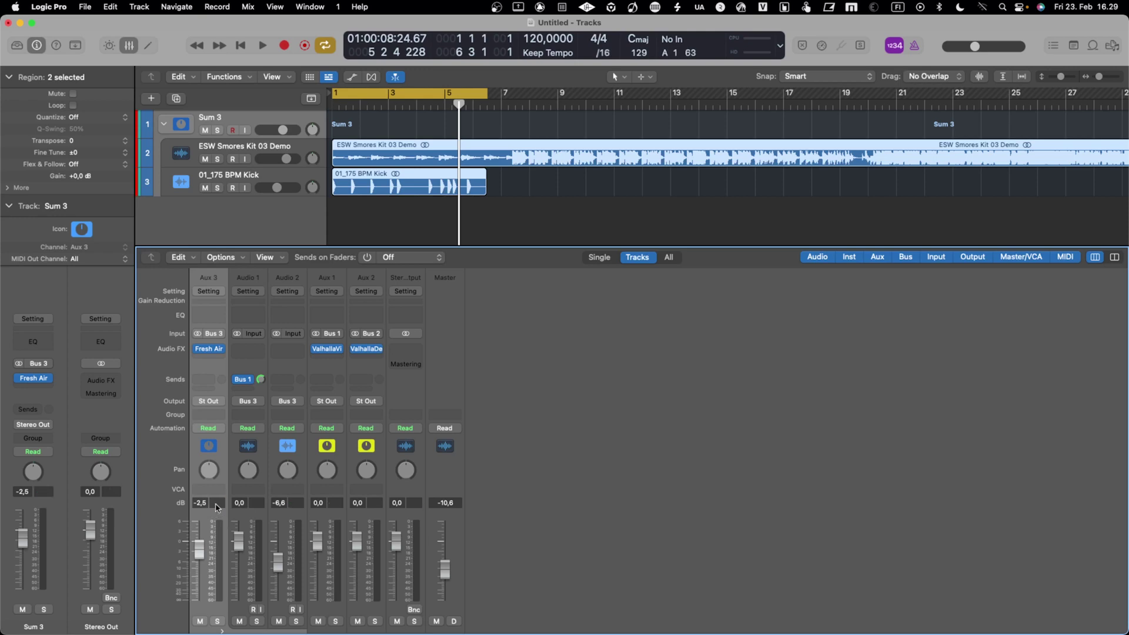
pyautogui.moveTo(200, 550); pyautogui.dragTo(200, 575)
pyautogui.press('space')
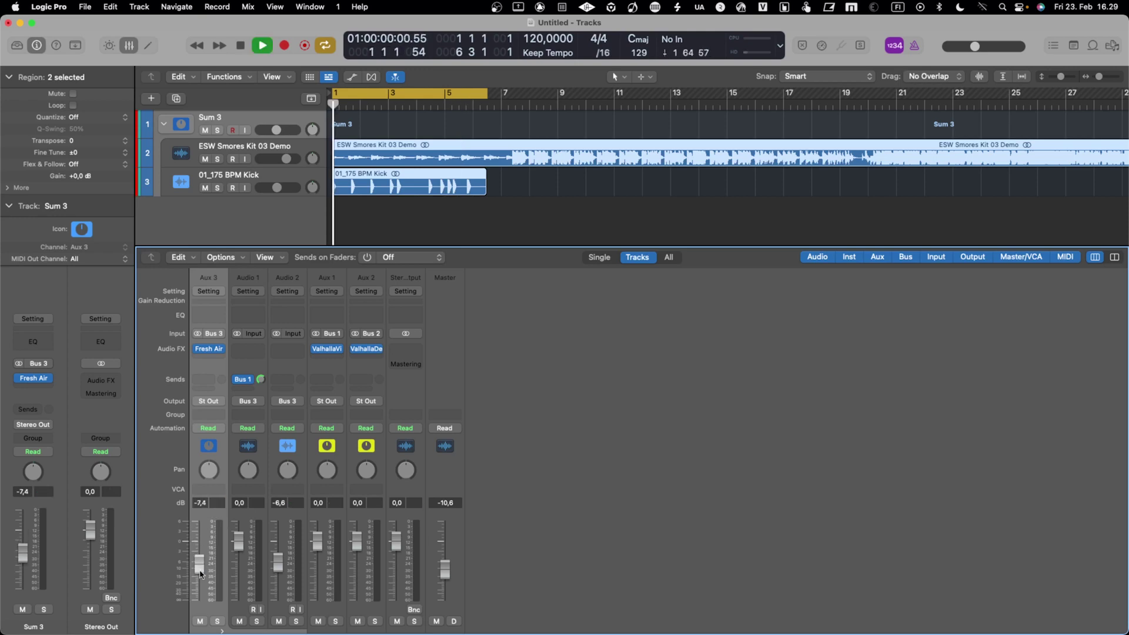
pyautogui.moveTo(200, 576); pyautogui.dragTo(200, 589)
pyautogui.click(218, 504)
pyautogui.press('space')
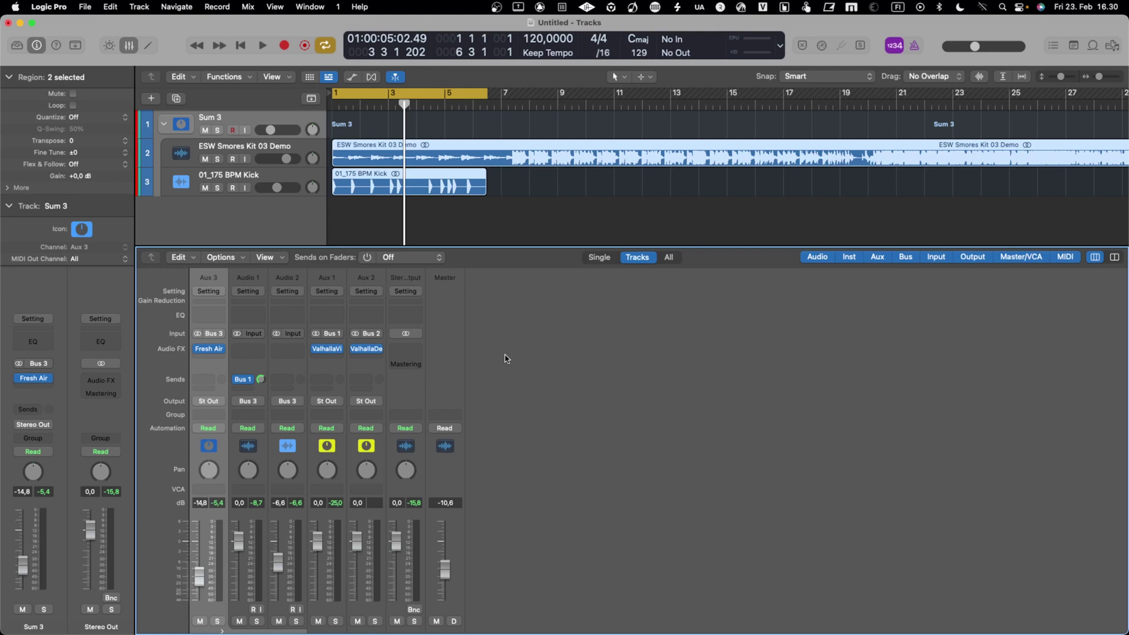
pyautogui.scroll(2, 506, 359)
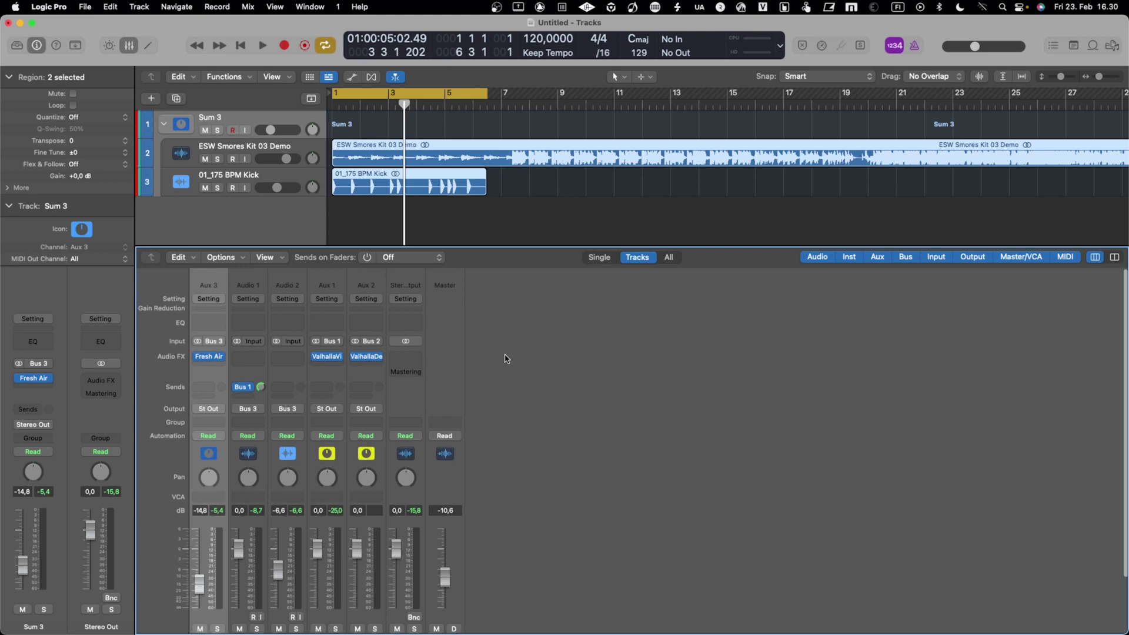
# Step: Insert the Pro-C 2 compressor from the mix tools' dynamics plug-ins on the ESW Smores Kit 03 Demo channel and reposition its window
pyautogui.scroll(-1, 506, 359)
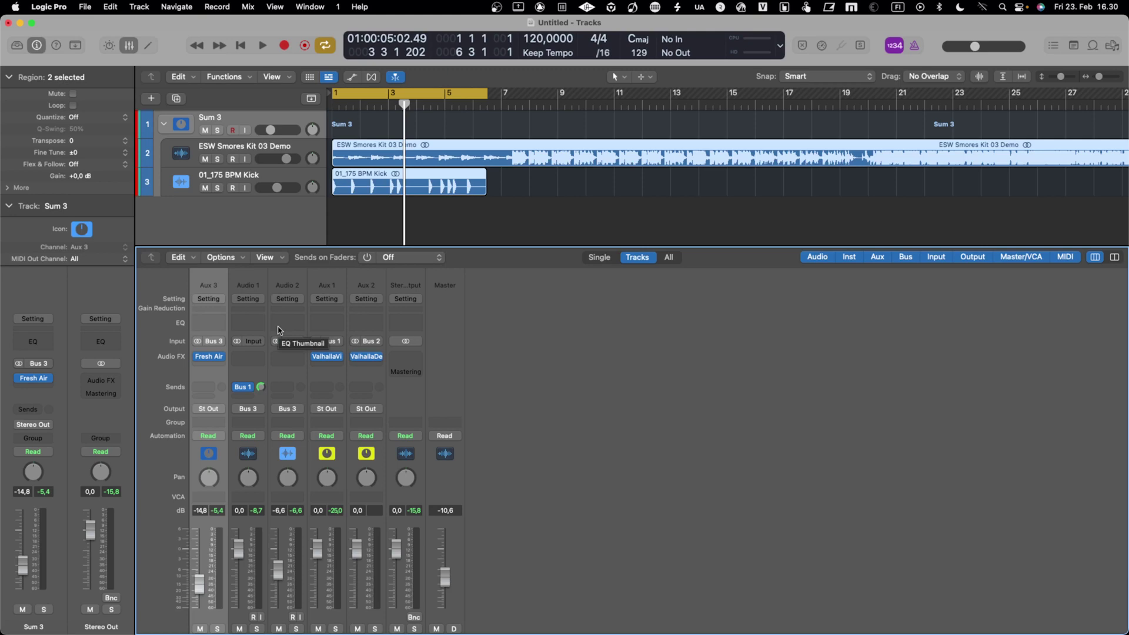
pyautogui.click(246, 357)
pyautogui.moveTo(259, 384)
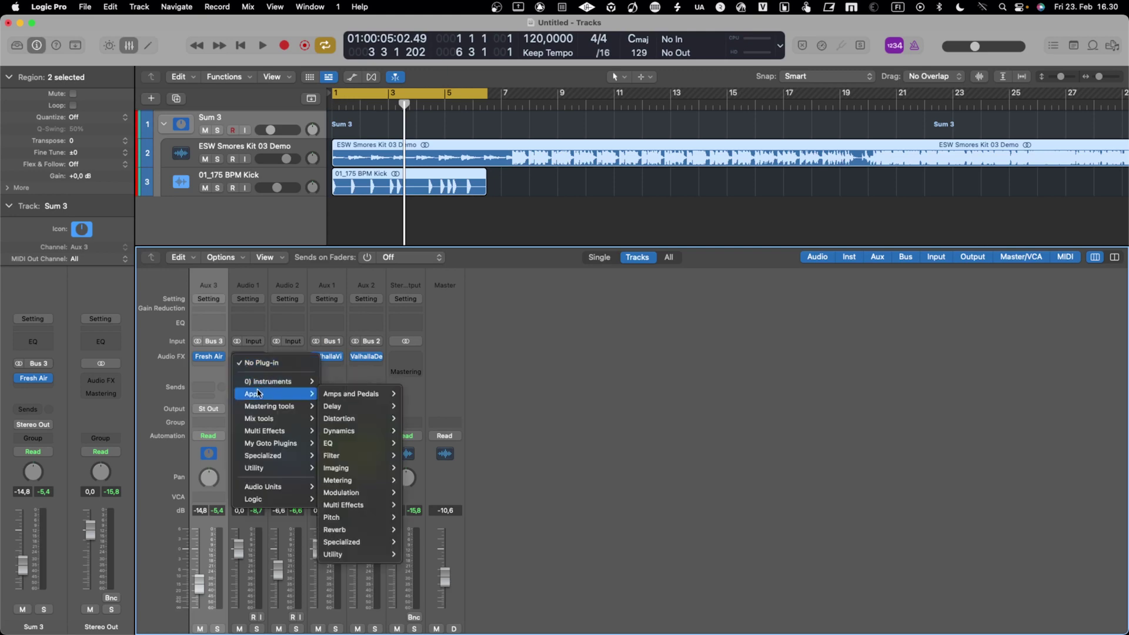
pyautogui.moveTo(263, 424)
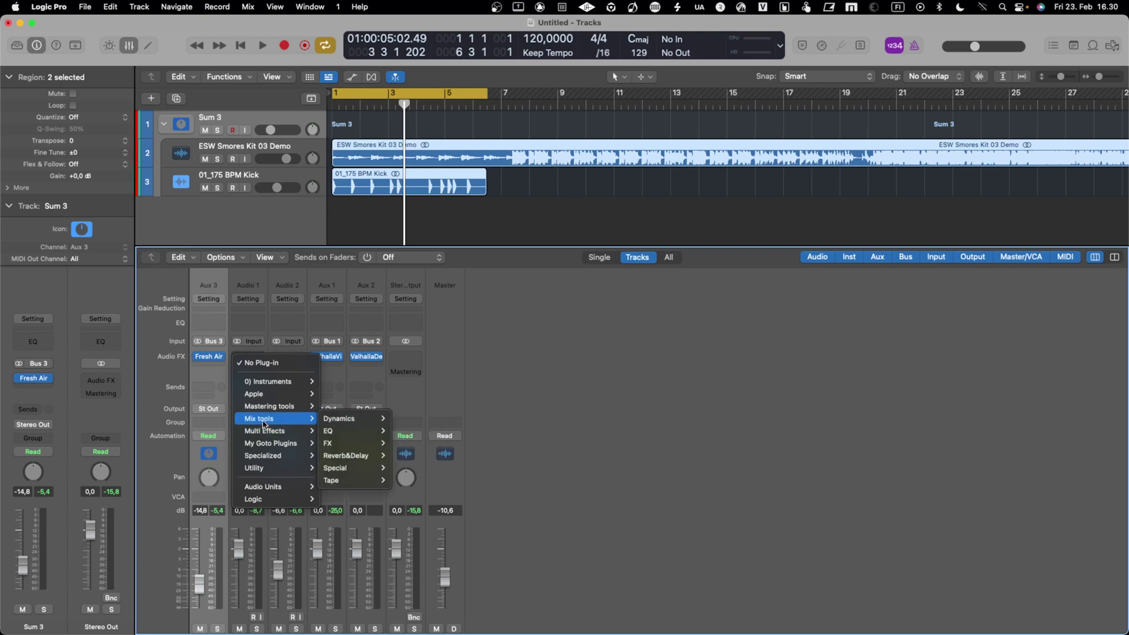
pyautogui.moveTo(351, 424)
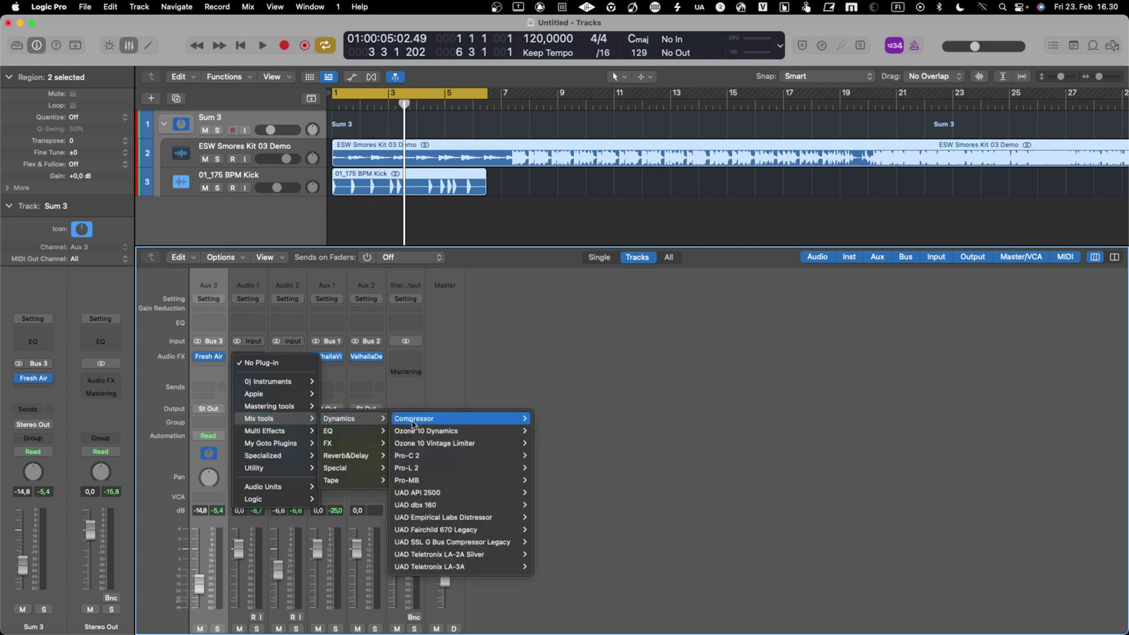
pyautogui.moveTo(437, 458)
pyautogui.click(556, 461)
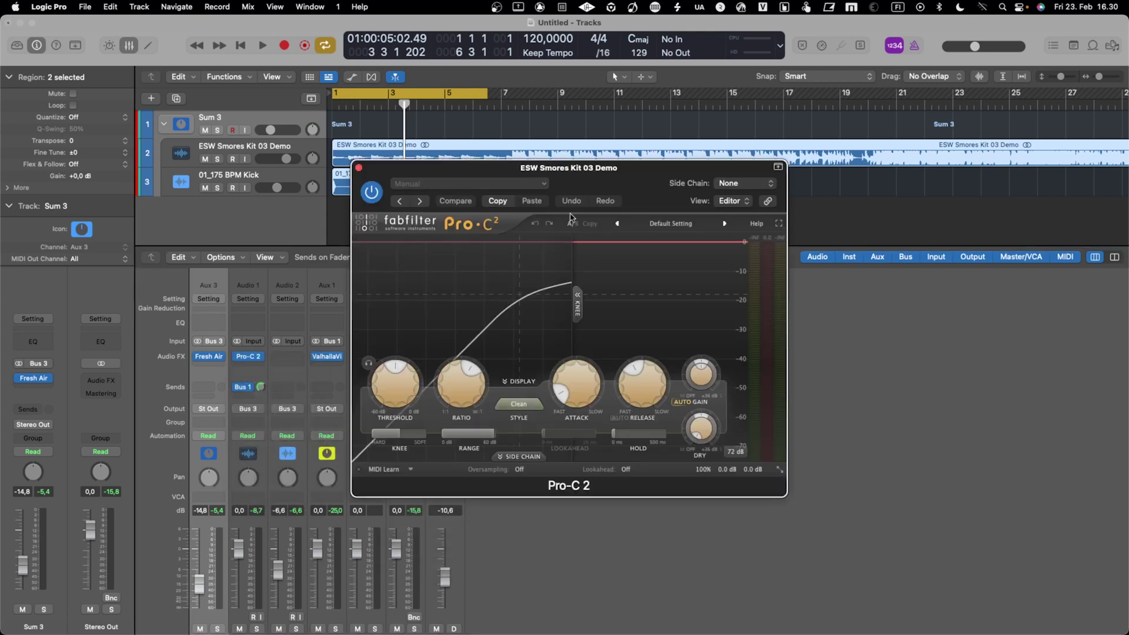
pyautogui.moveTo(594, 167); pyautogui.dragTo(673, 210)
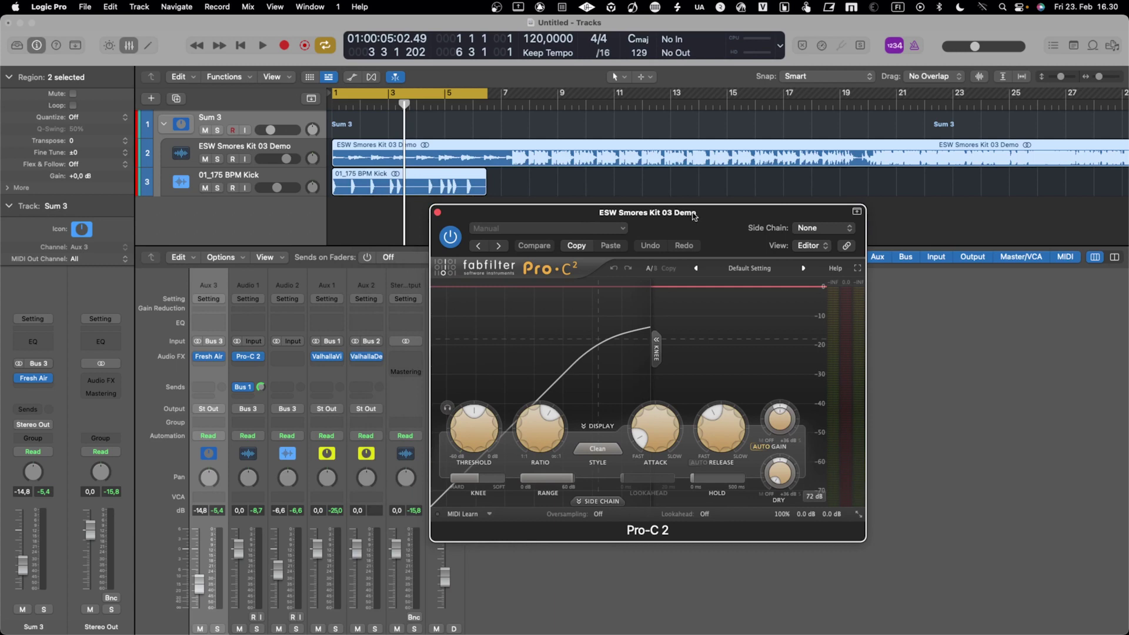
pyautogui.moveTo(694, 216); pyautogui.dragTo(685, 212)
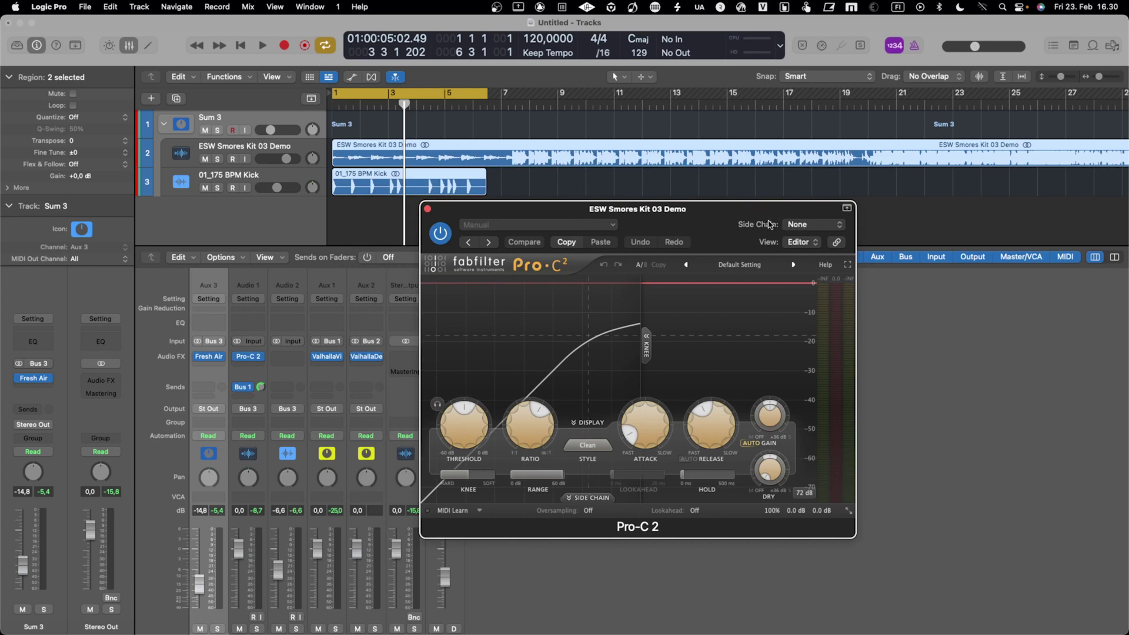
# Step: Set Pro-C 2's side chain source to the 01_175 BPM Kick track (Audio 2)
pyautogui.click(795, 224)
pyautogui.moveTo(803, 252)
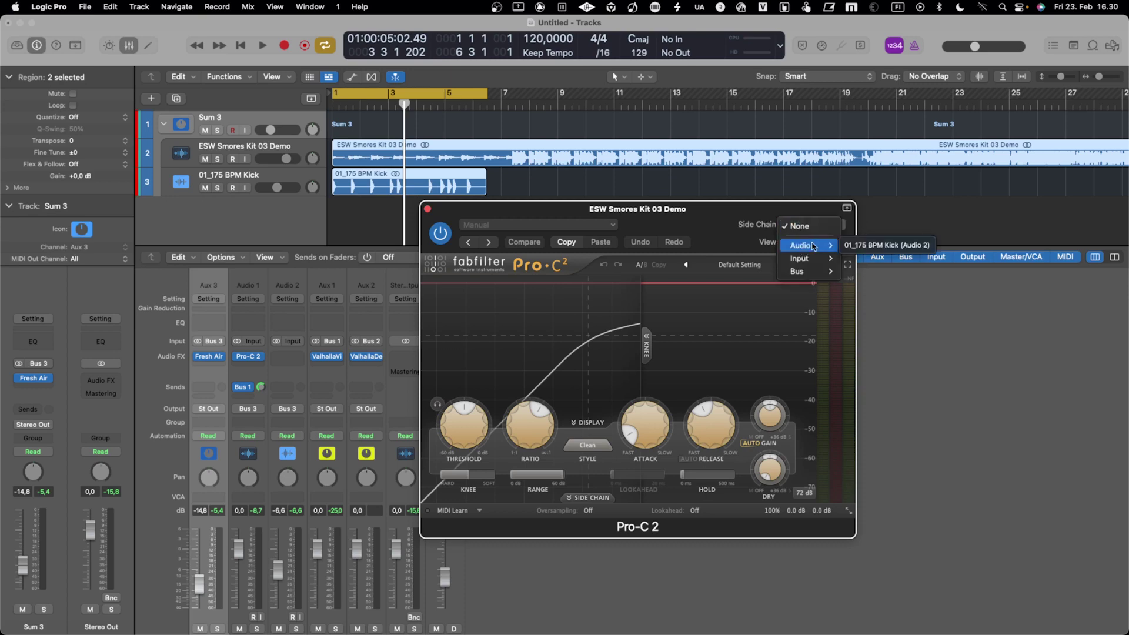
pyautogui.click(738, 238)
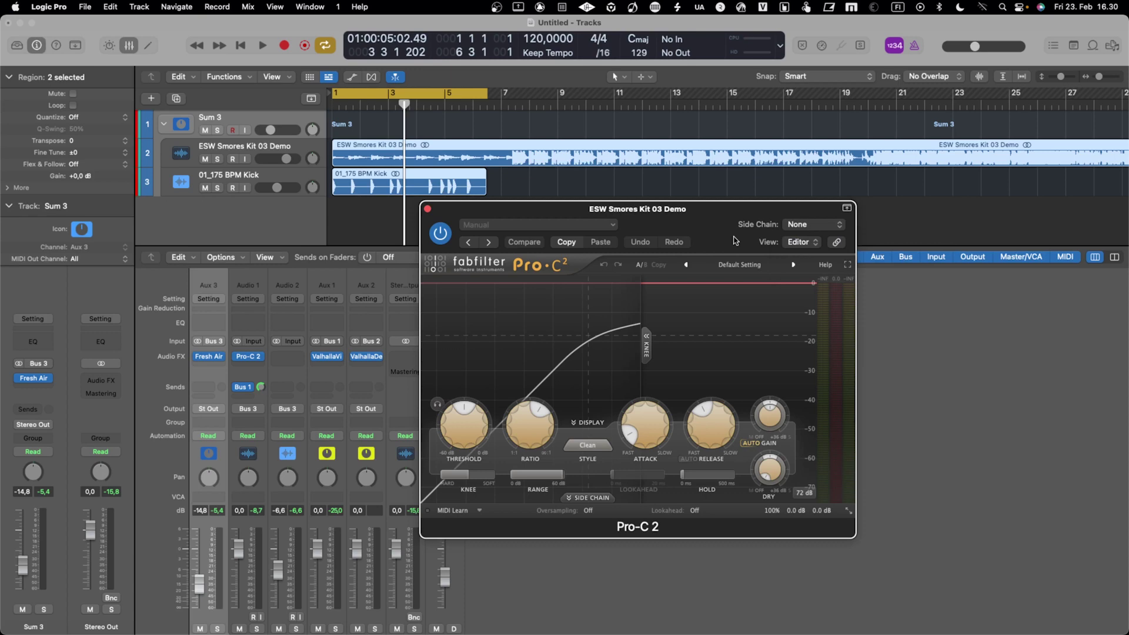
pyautogui.click(795, 226)
pyautogui.moveTo(798, 248)
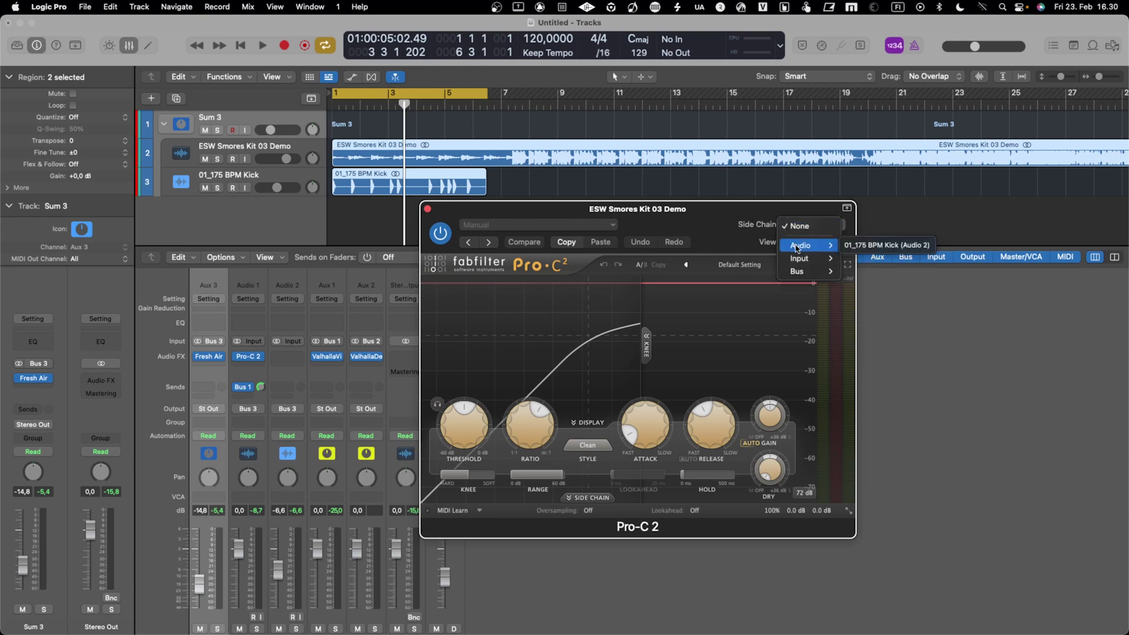
pyautogui.click(871, 248)
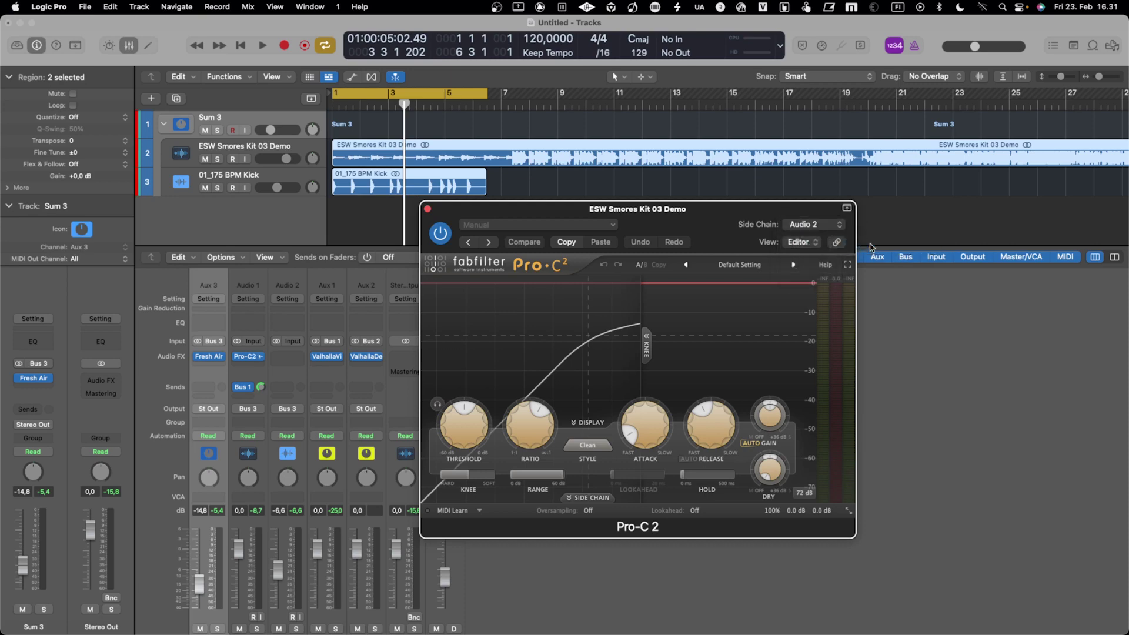
# Step: Expand Pro-C 2's side chain section and switch its trigger input to external (Ext)
pyautogui.click(589, 498)
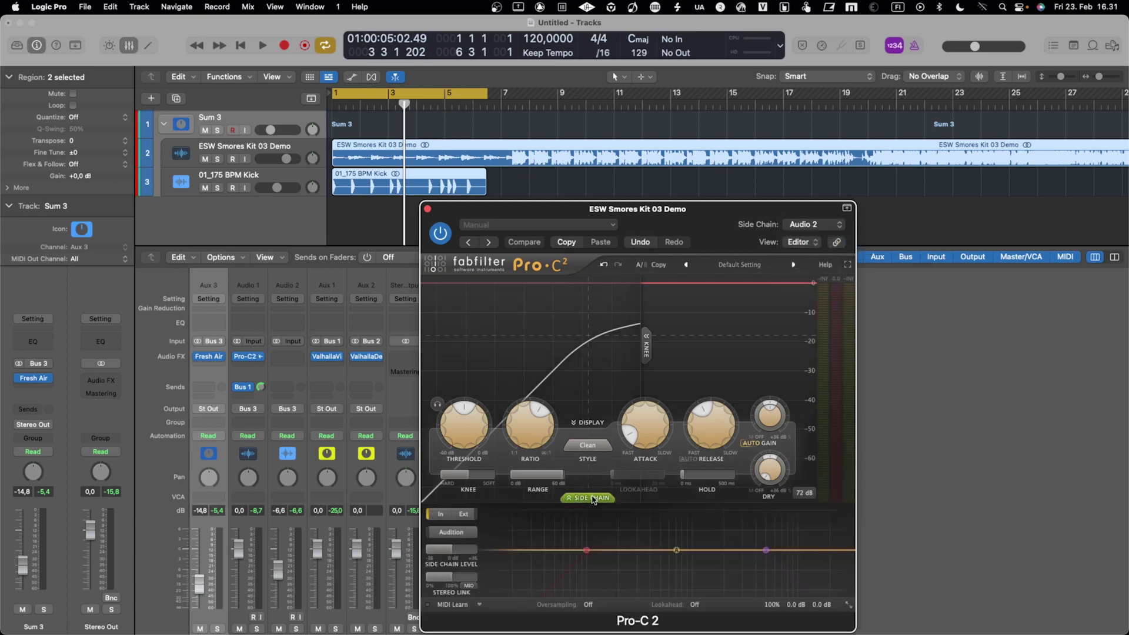
pyautogui.moveTo(695, 210); pyautogui.dragTo(705, 116)
pyautogui.click(482, 421)
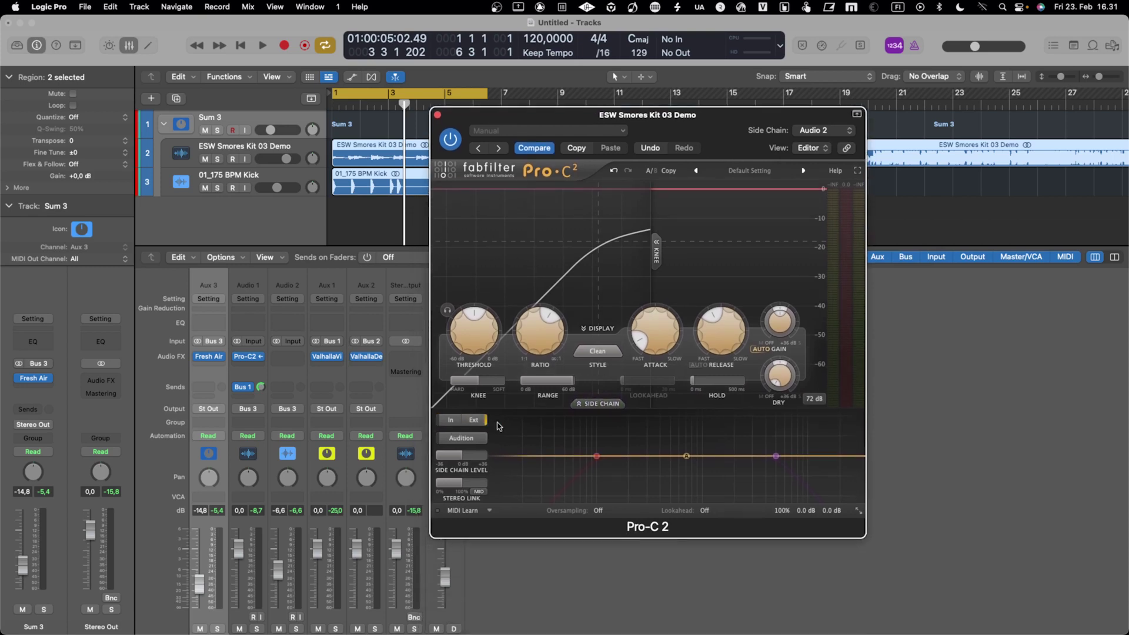
pyautogui.click(452, 432)
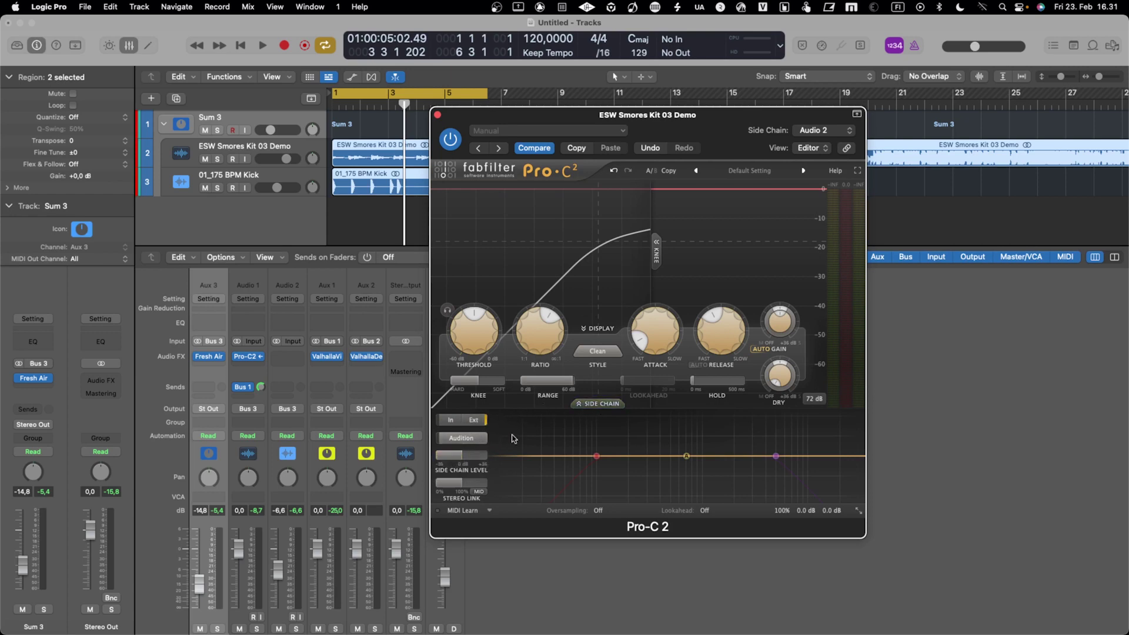
# Step: Lower Pro-C 2's threshold substantially, play the cycle to audition the kick-triggered ducking, and stop playback
pyautogui.moveTo(575, 115); pyautogui.dragTo(644, 143)
pyautogui.moveTo(549, 365); pyautogui.dragTo(553, 409)
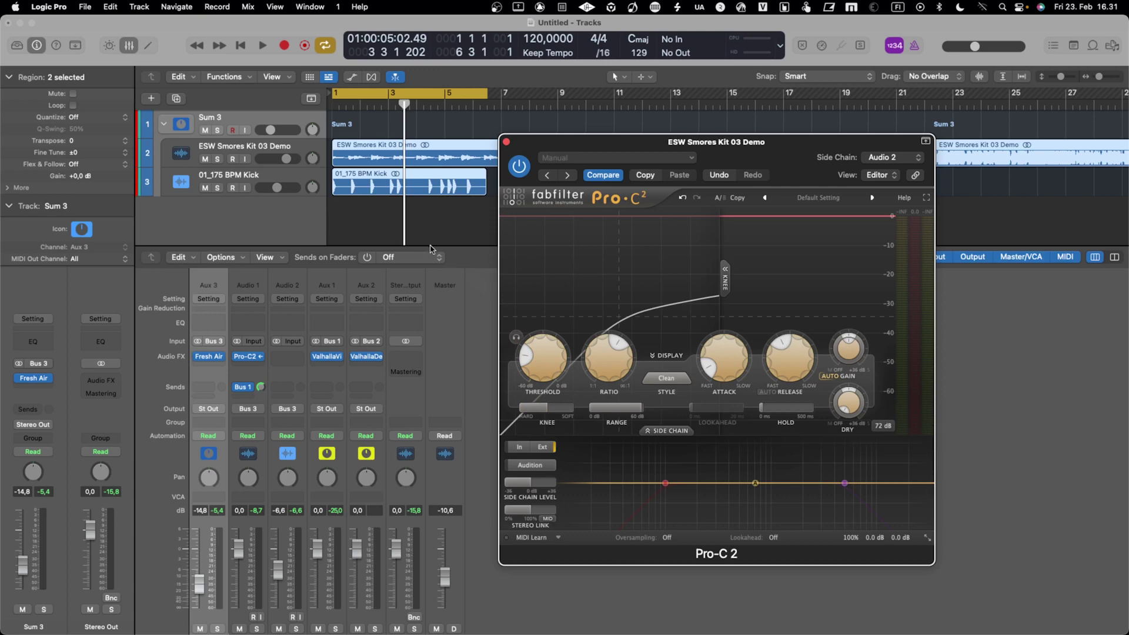
pyautogui.press('space')
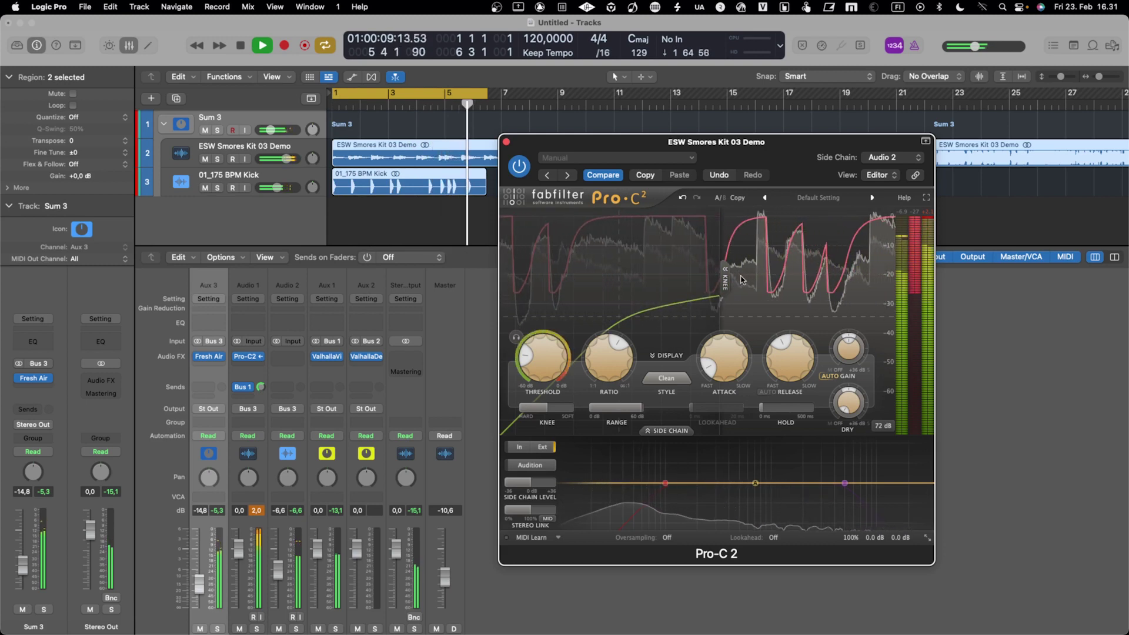
pyautogui.press('space')
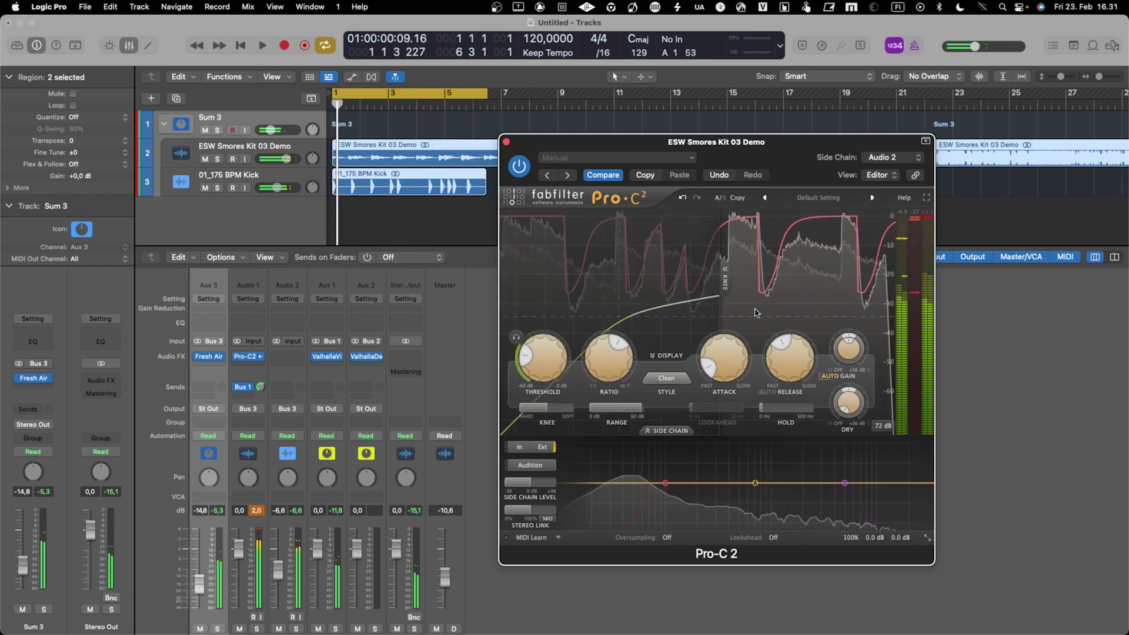